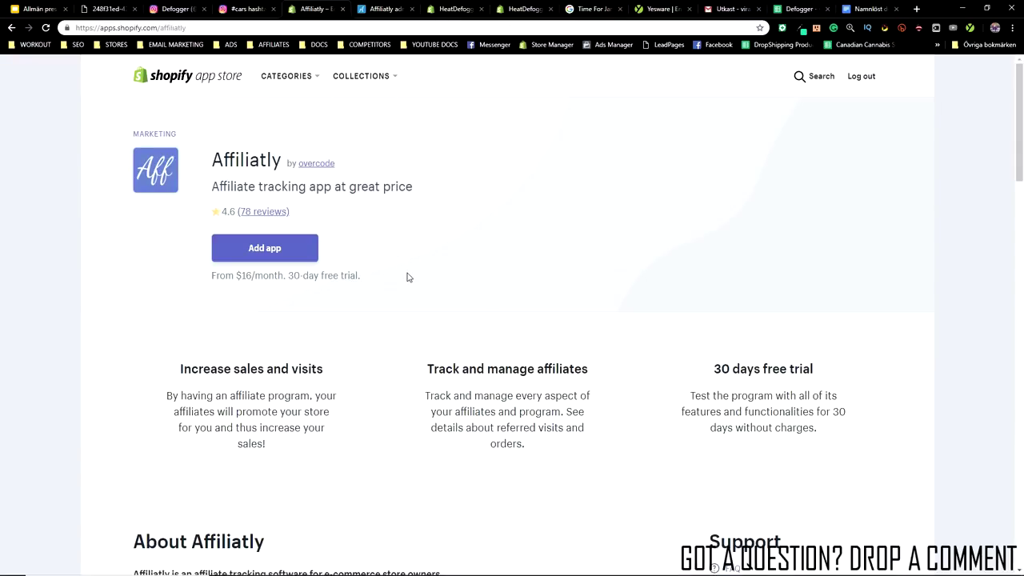
Examine the monthly price and free-trial terms on the Affiliatly app listing
drag(362, 277, 289, 277)
click(291, 278)
double_click(254, 277)
click(254, 277)
double_click(253, 277)
click(253, 277)
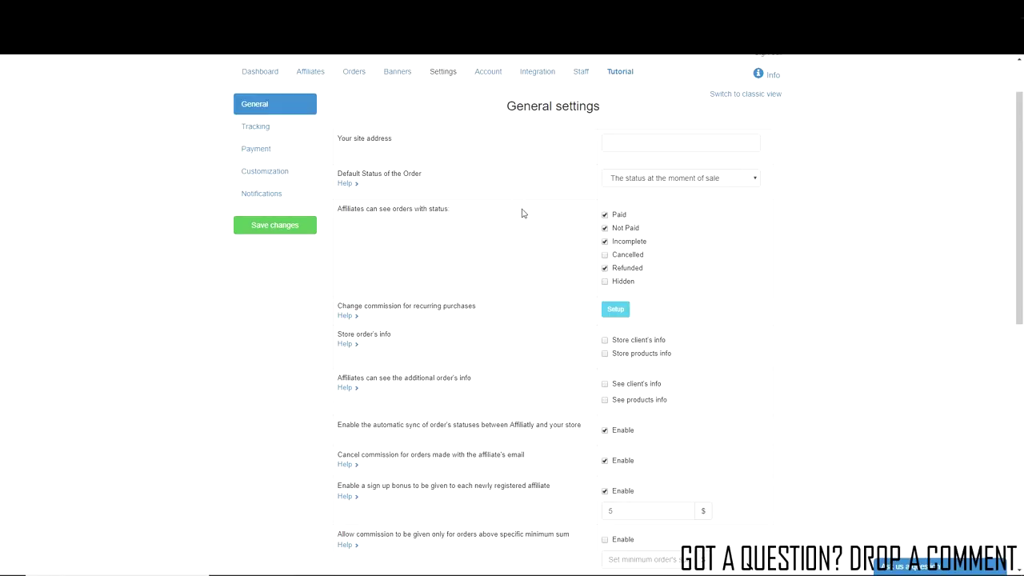
Examine Affiliatly's general settings, especially the affiliate-email commission cancellation, sign-up bonus, order-price reduction and approval options
scroll(532, 239, down, 1)
middle_click(530, 254)
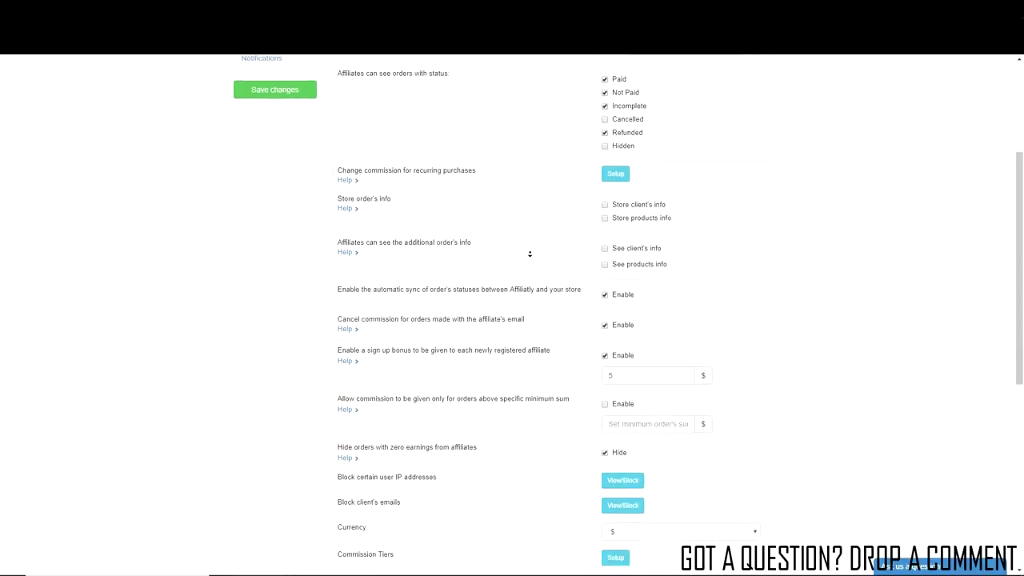
click(530, 254)
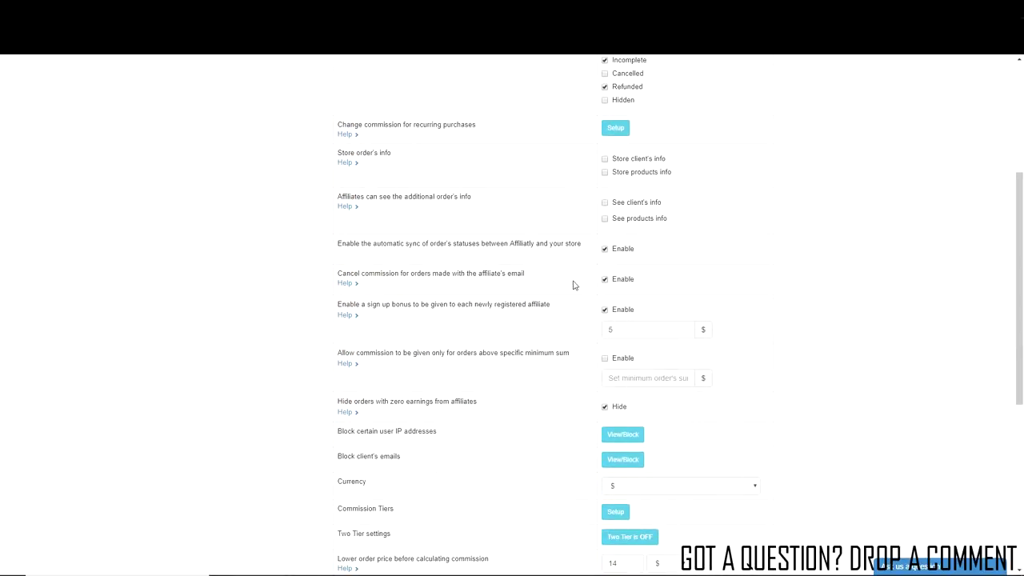
drag(525, 273, 432, 272)
click(434, 273)
middle_click(793, 290)
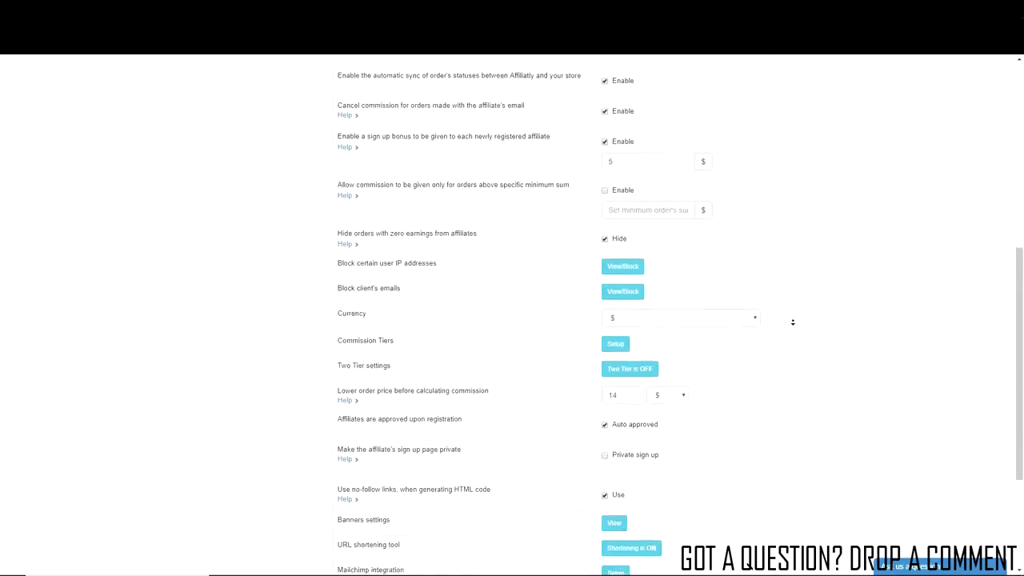
click(754, 324)
drag(337, 311, 379, 312)
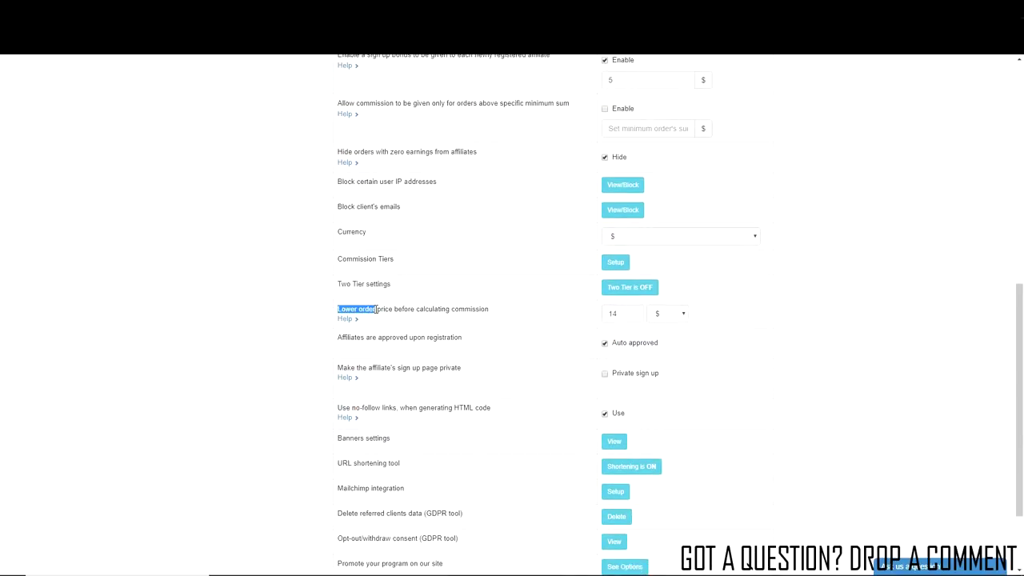
click(379, 313)
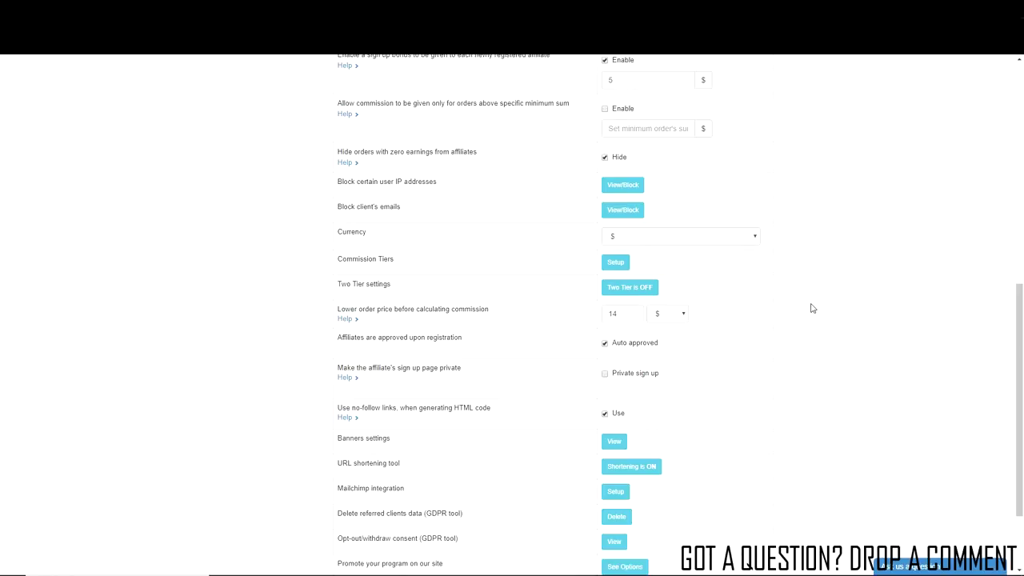
scroll(744, 332, down, 2)
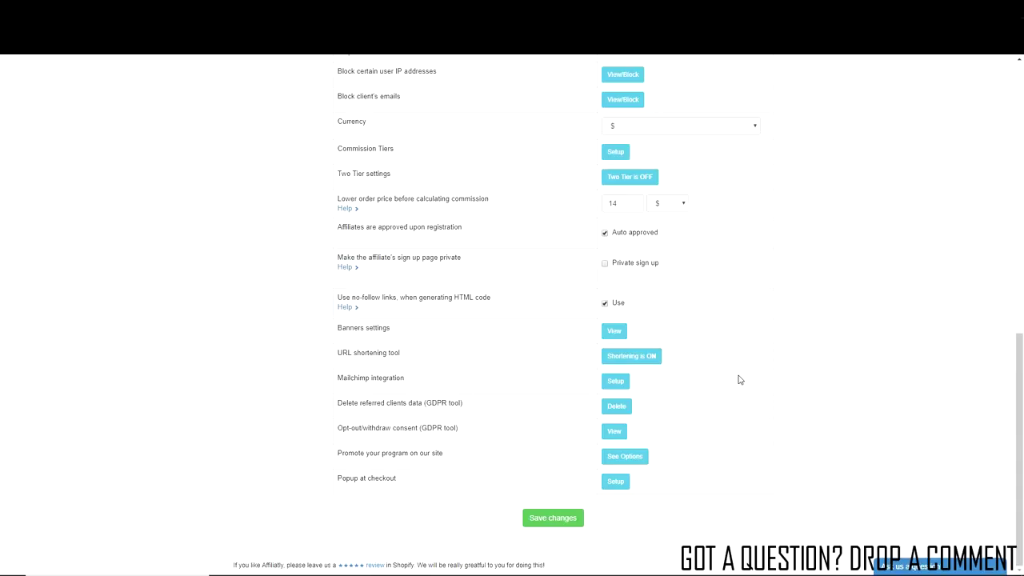
scroll(808, 420, up, 1)
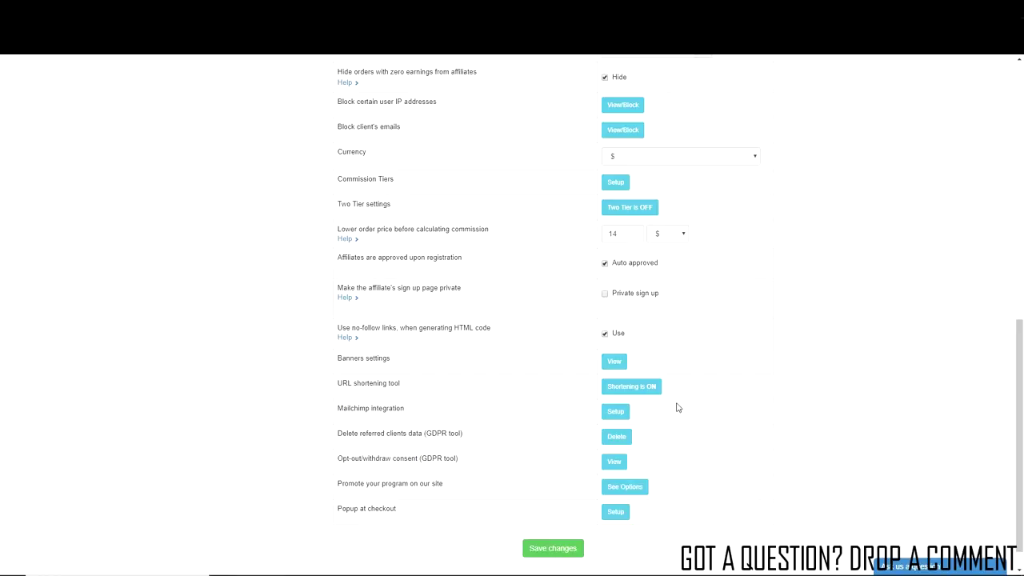
scroll(812, 464, up, 15)
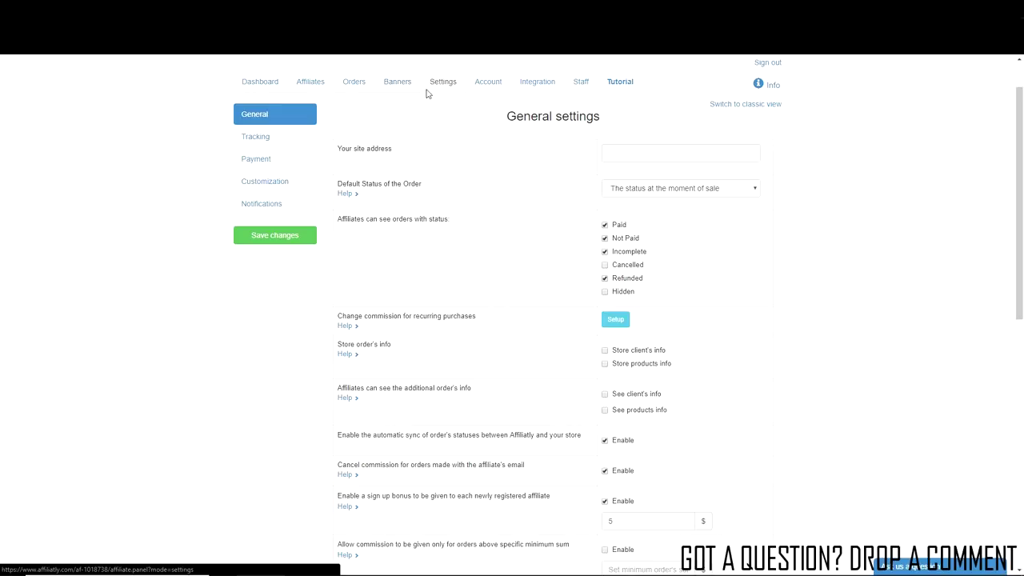
Examine Affiliatly's tracking settings for tracking methods, cookie duration and link-tracking commission
click(288, 149)
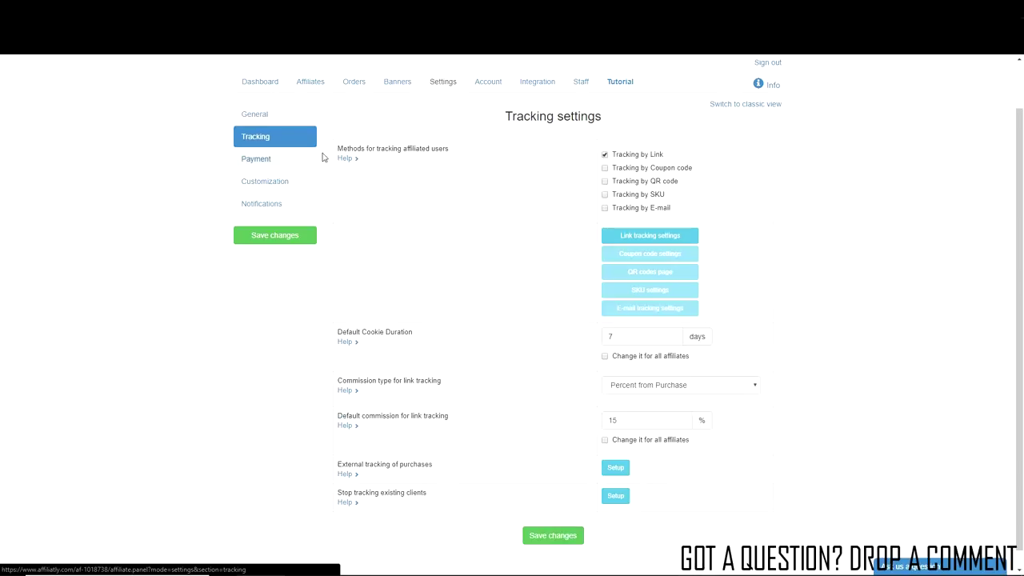
scroll(461, 204, down, 1)
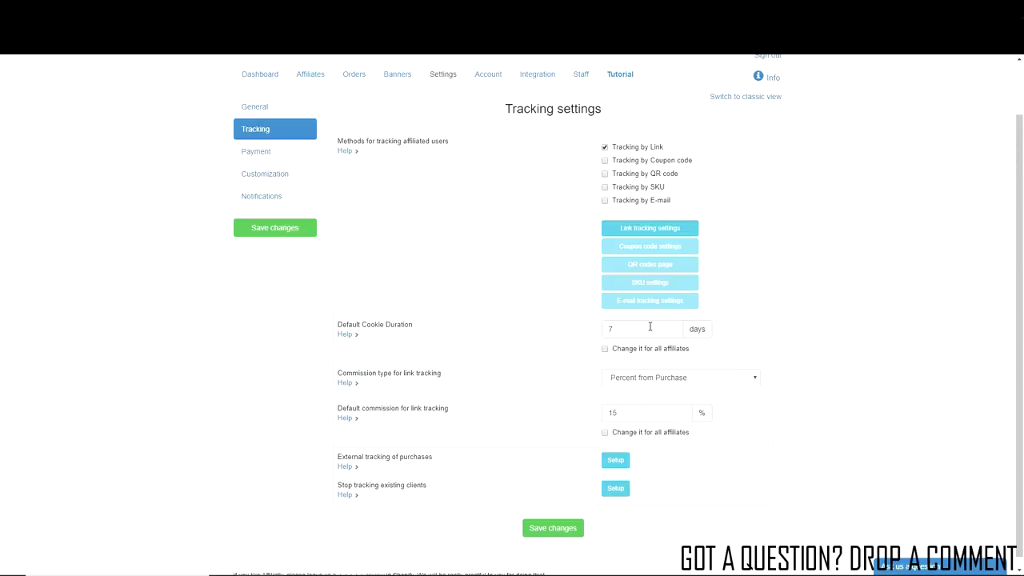
middle_click(859, 383)
click(751, 402)
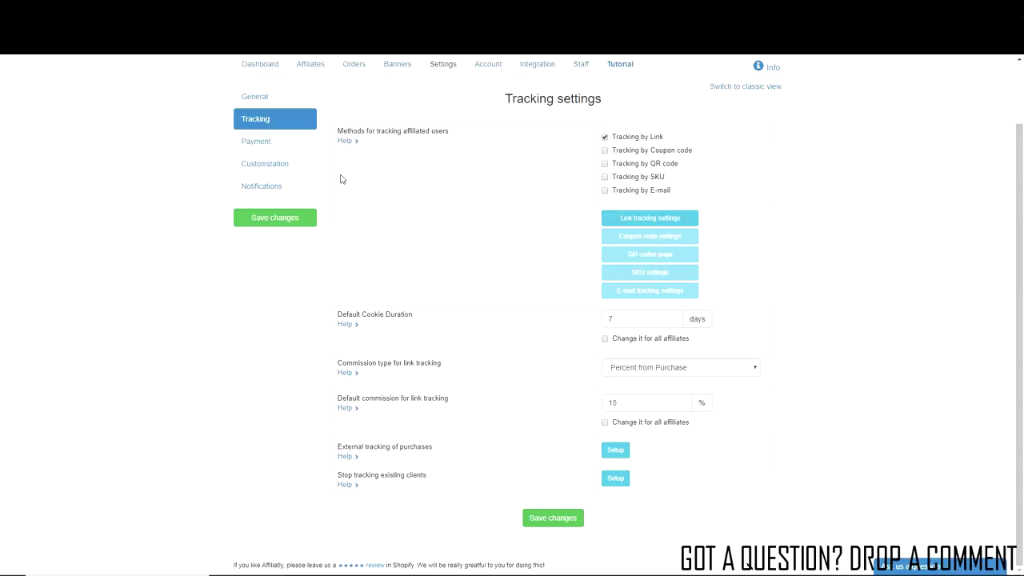
click(265, 172)
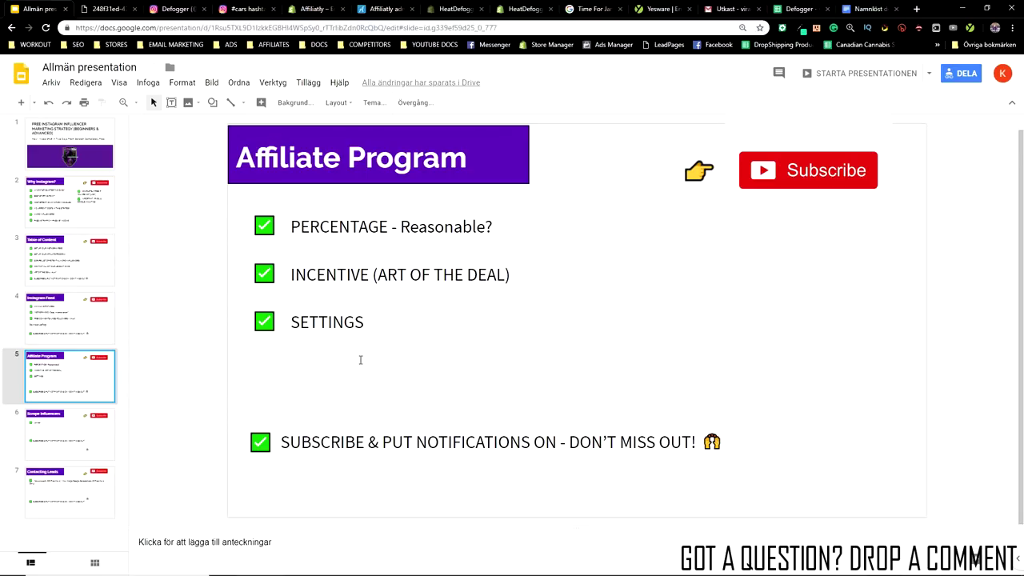
click(360, 360)
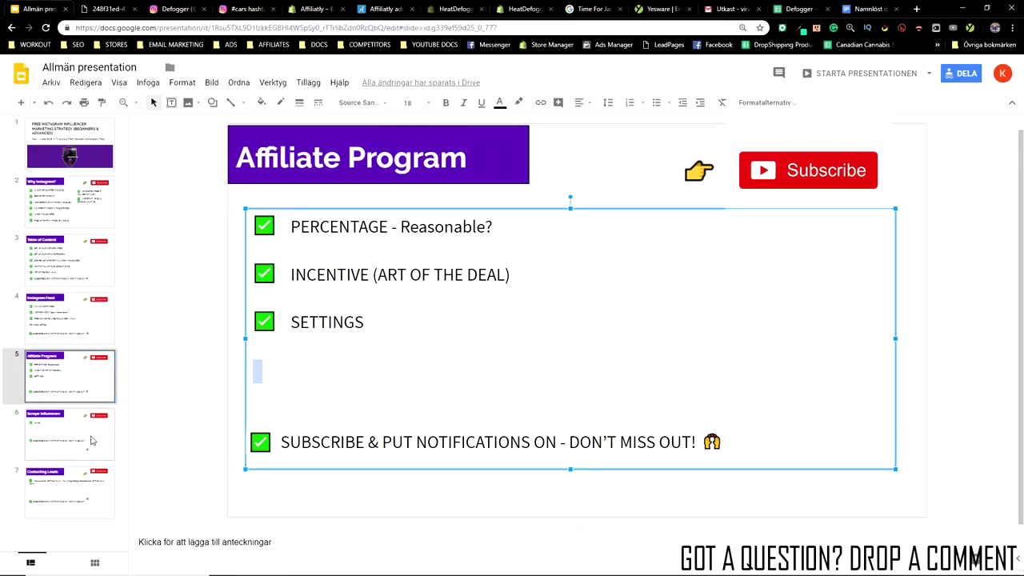
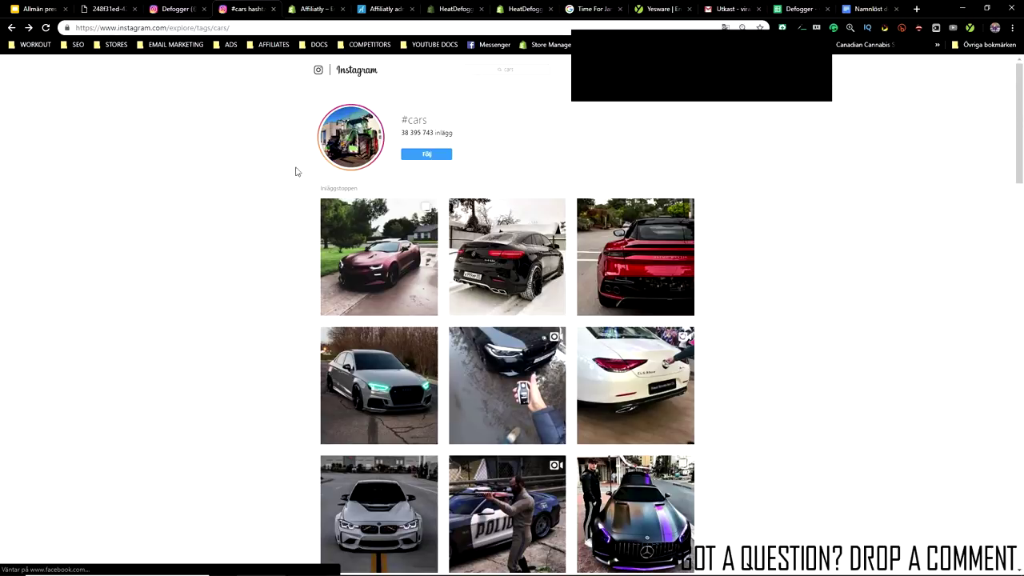
Browse the top posts under the #cars hashtag and view the benz_amg_club post for its account name
scroll(540, 183, down, 1)
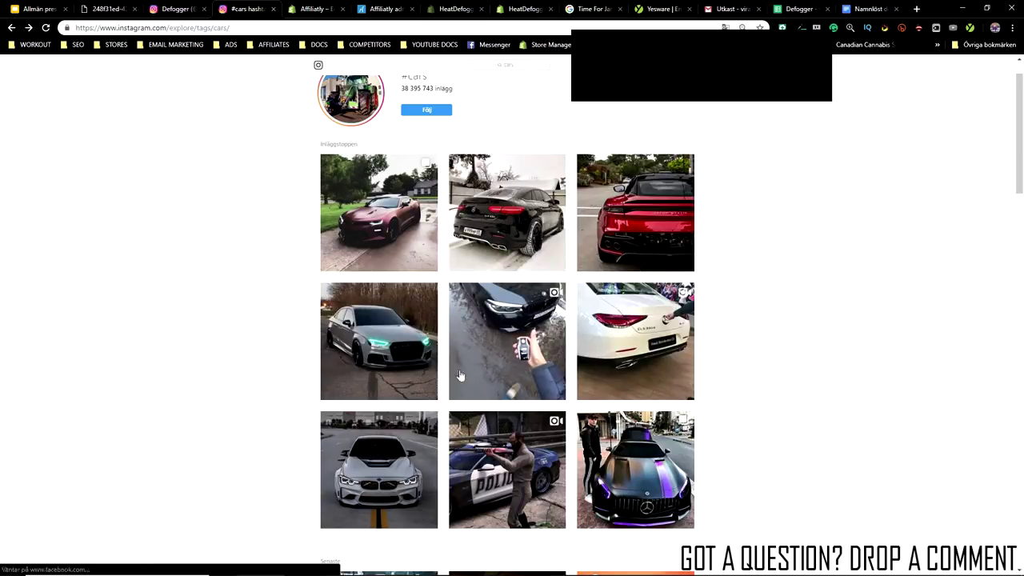
scroll(560, 368, down, 1)
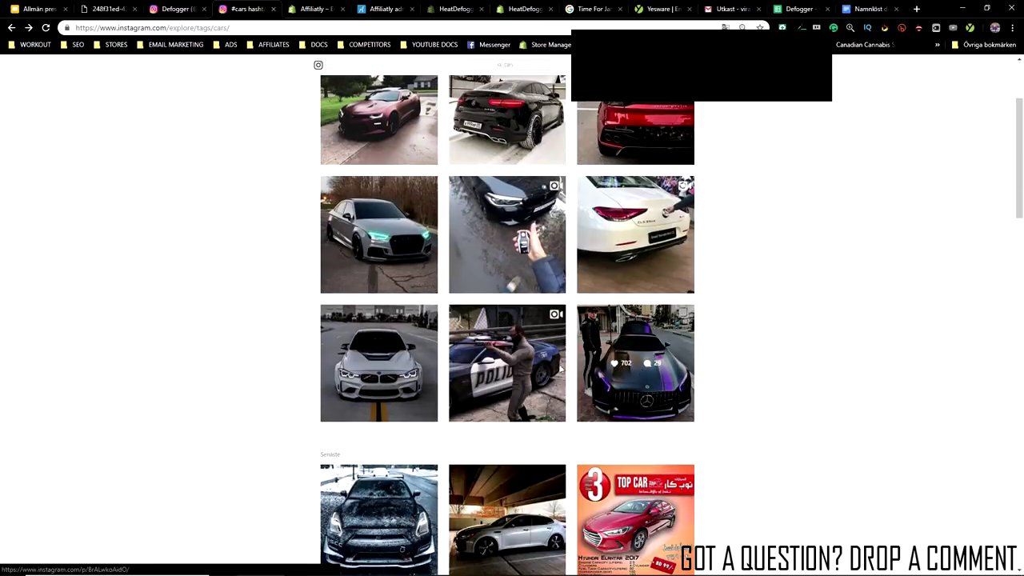
scroll(491, 379, up, 2)
click(502, 234)
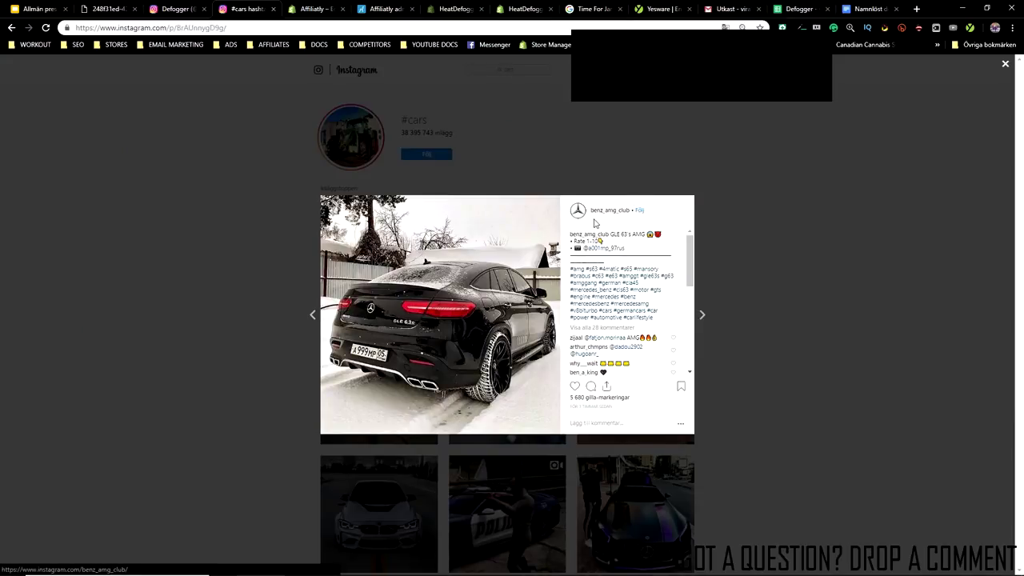
key(Escape)
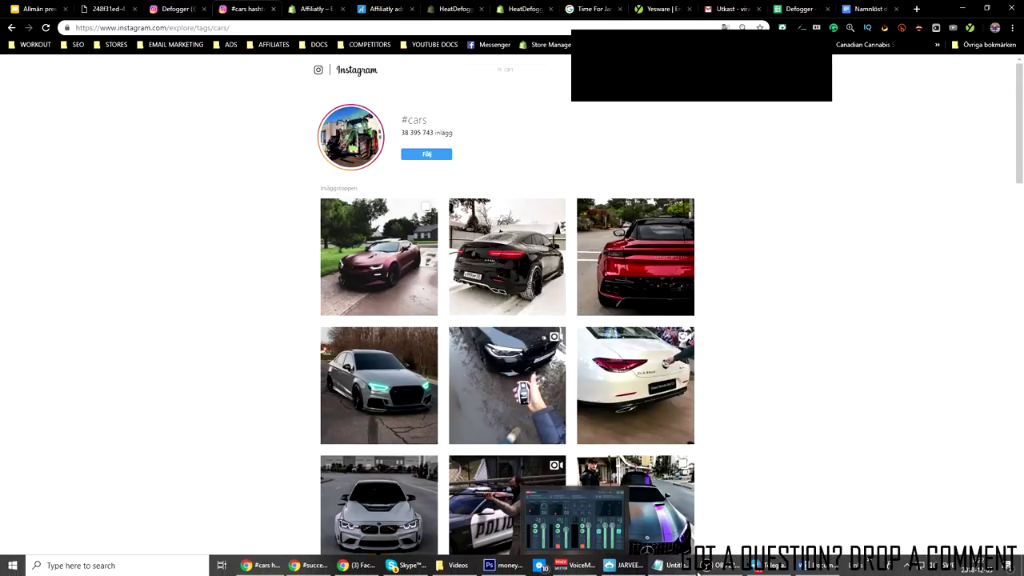
In Jarvee, set the suggested-users search for benz_amg_club to scrape followers, bio and engagement, limit to 5000–50000 followers and hide private users
click(626, 566)
click(312, 236)
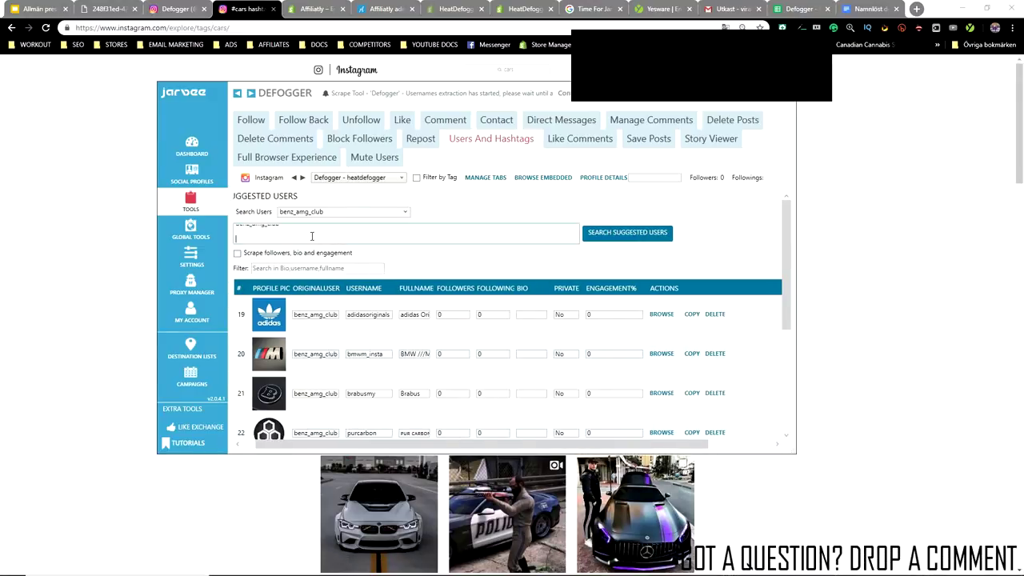
drag(342, 239, 236, 228)
click(290, 231)
click(237, 254)
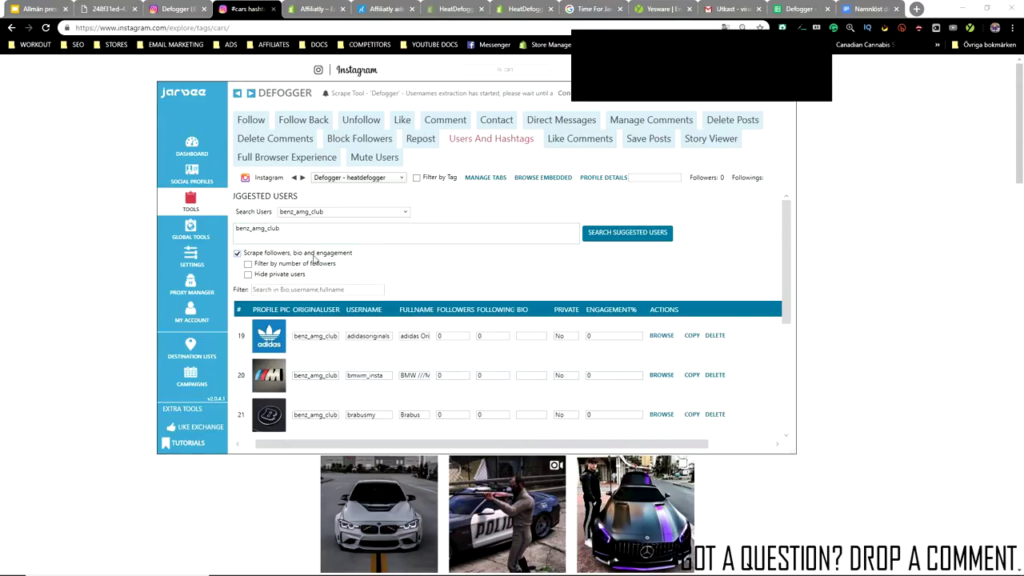
click(247, 276)
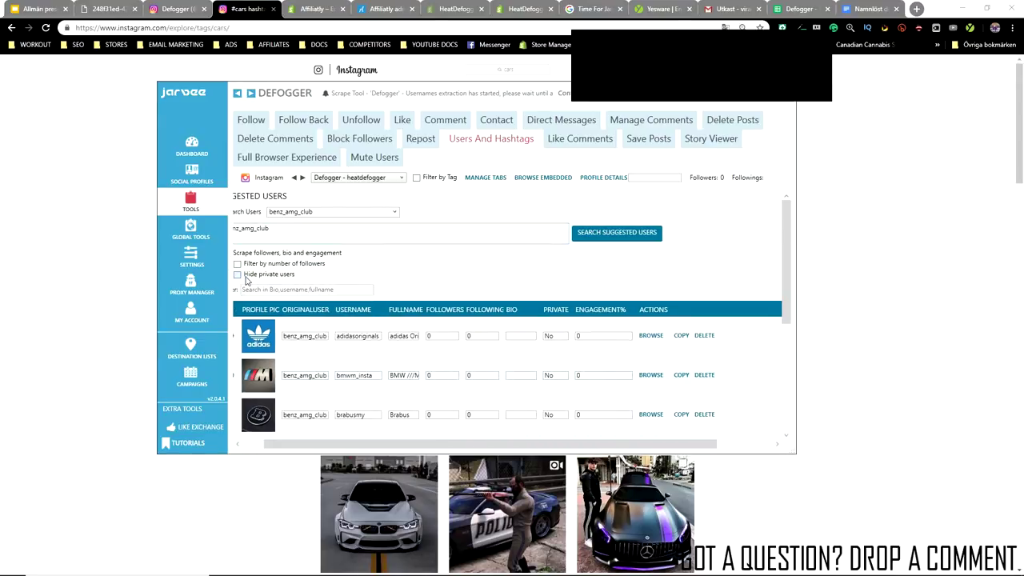
click(254, 265)
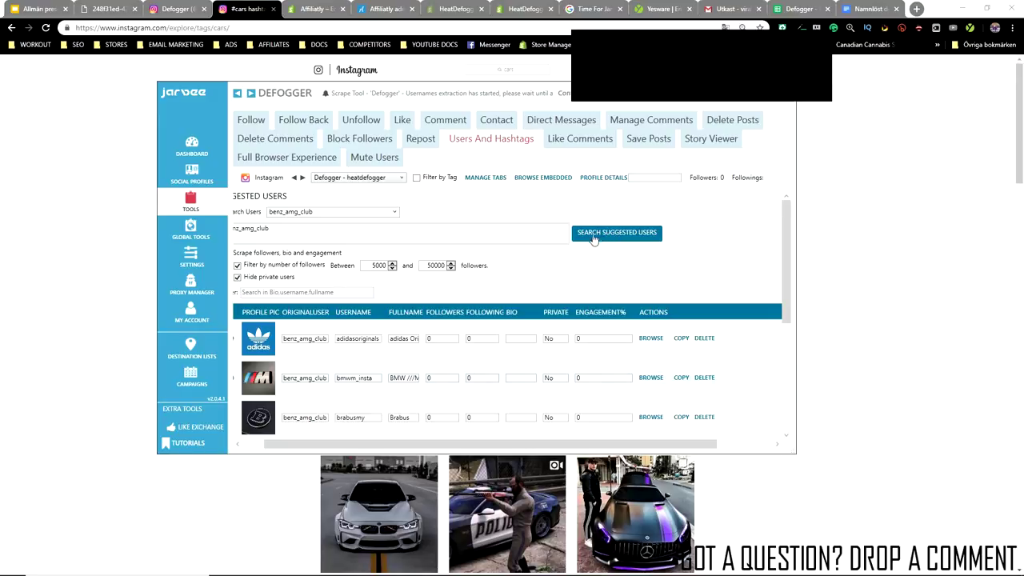
Review the suggested accounts related to benz_amg_club and the export and copy options below them
scroll(744, 240, down, 1)
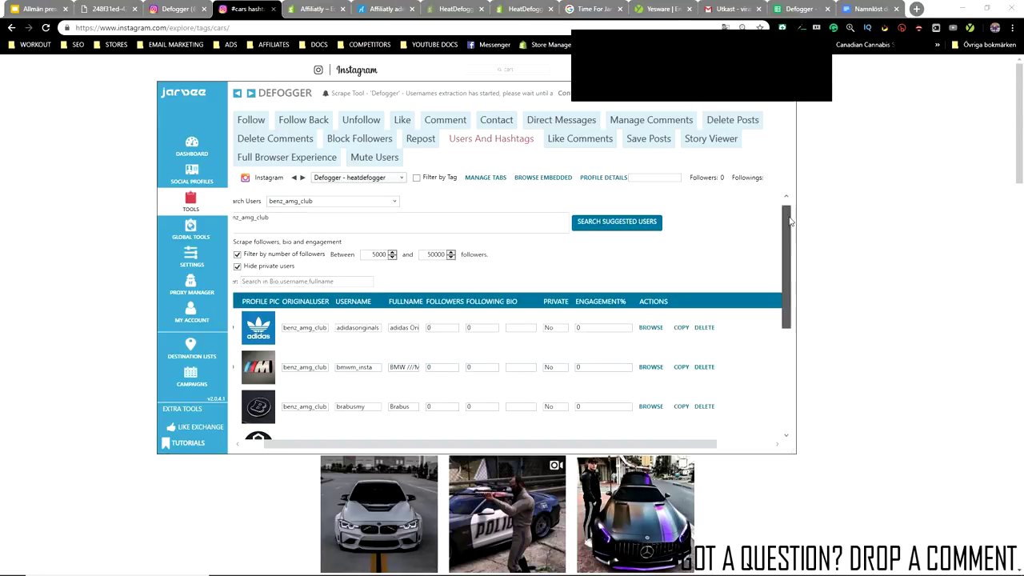
scroll(789, 243, down, 1)
drag(792, 252, 785, 276)
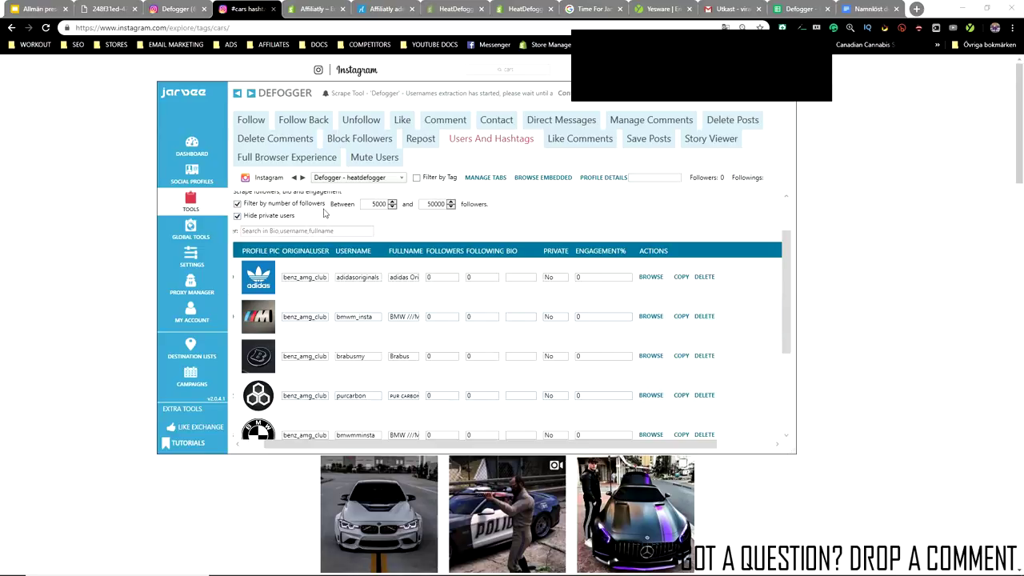
drag(781, 273, 782, 326)
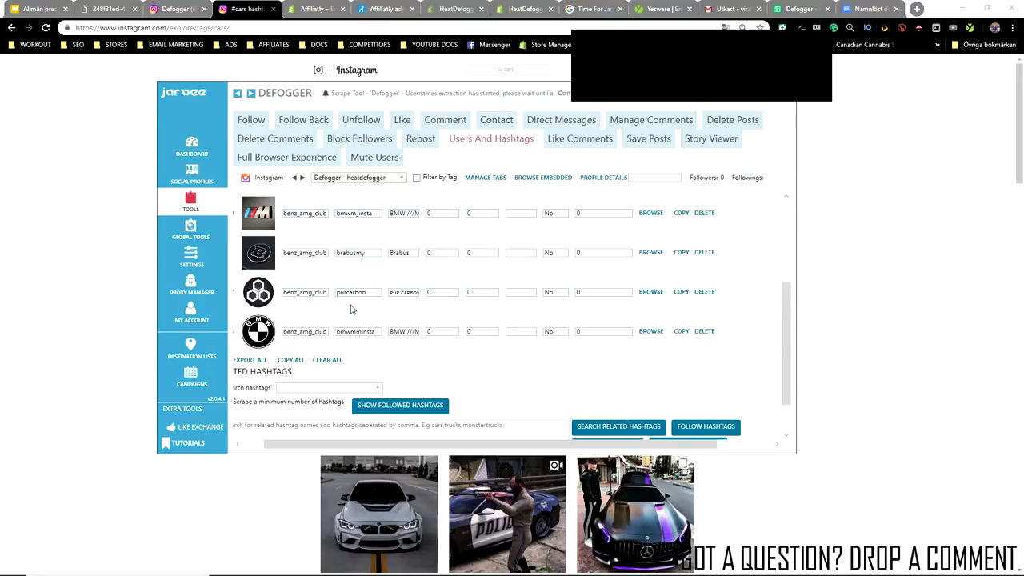
In the Defogger profile's Scrape Tools, enable extraction of user engagement and most recent post date for the additional user info
click(191, 173)
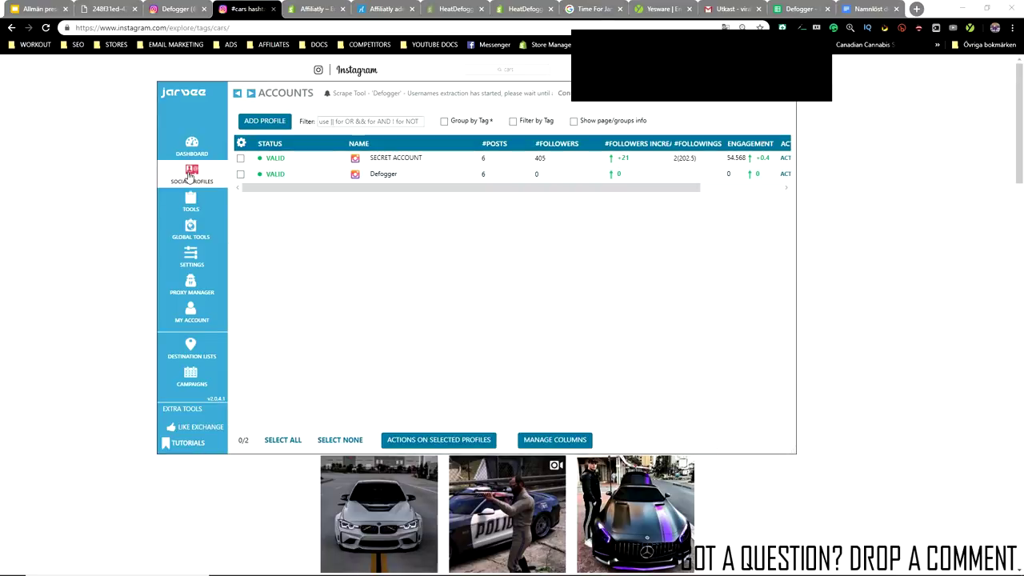
double_click(386, 176)
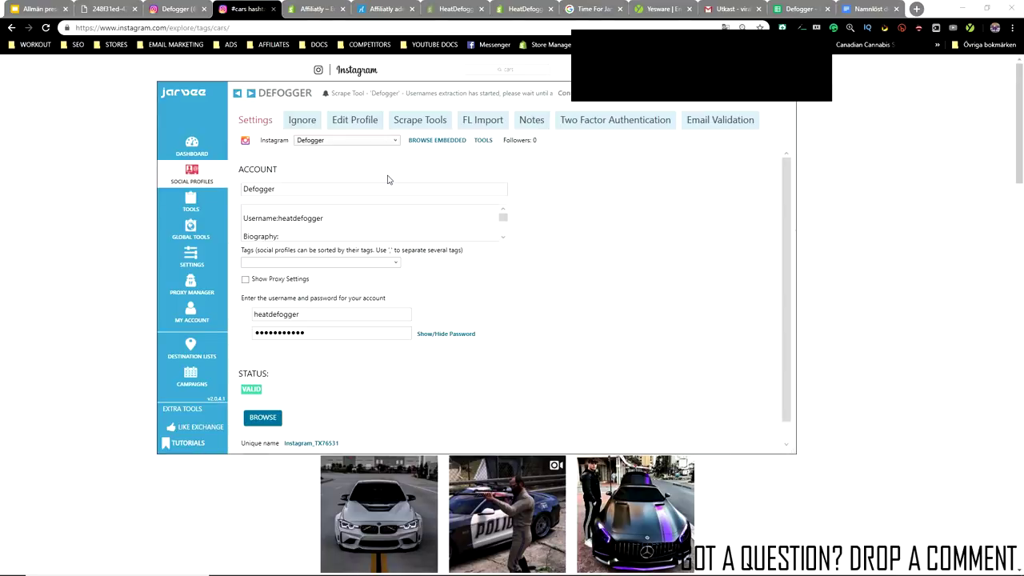
click(430, 126)
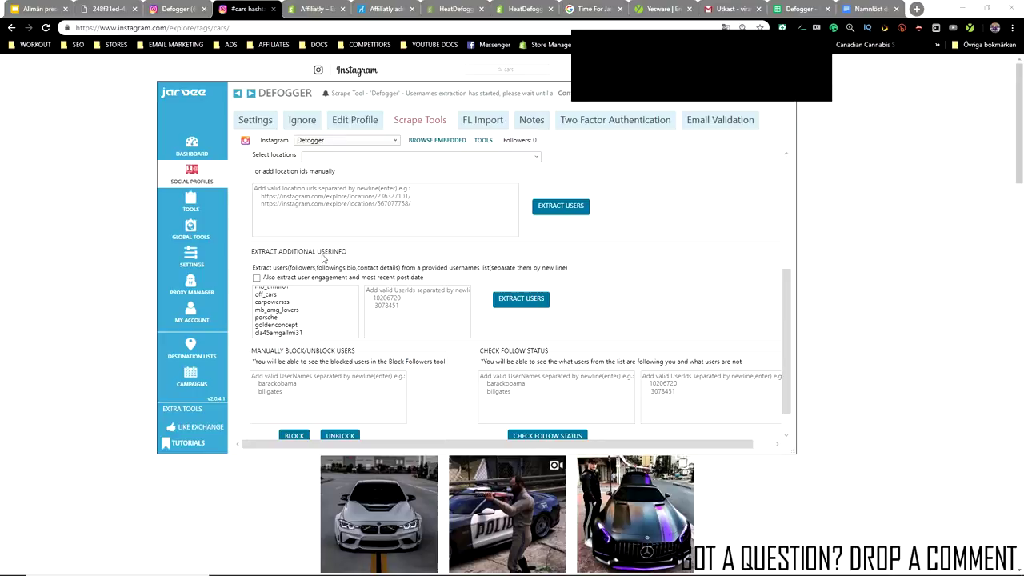
scroll(339, 328, down, 1)
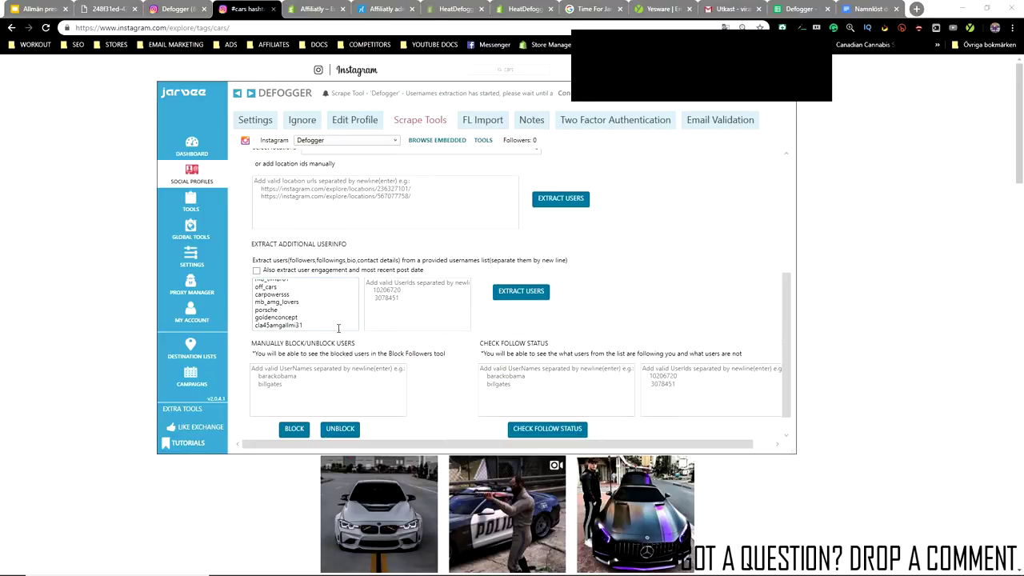
right_click(325, 330)
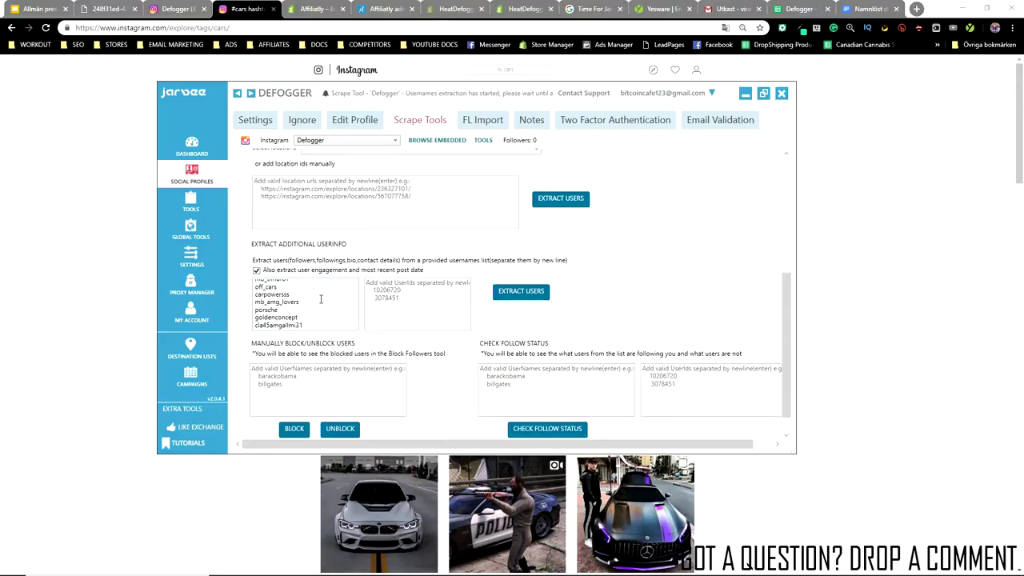
Start extracting the listed users' additional info to a CSV file in the DEFOGGER folder, and cancel the save
click(524, 296)
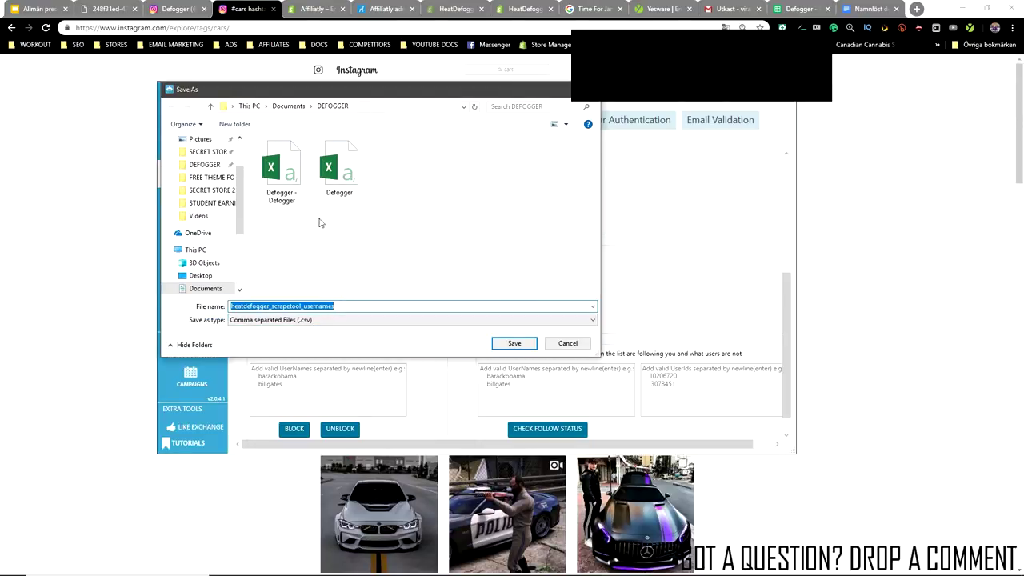
key(Tab)
key(Tab)
key(Tab)
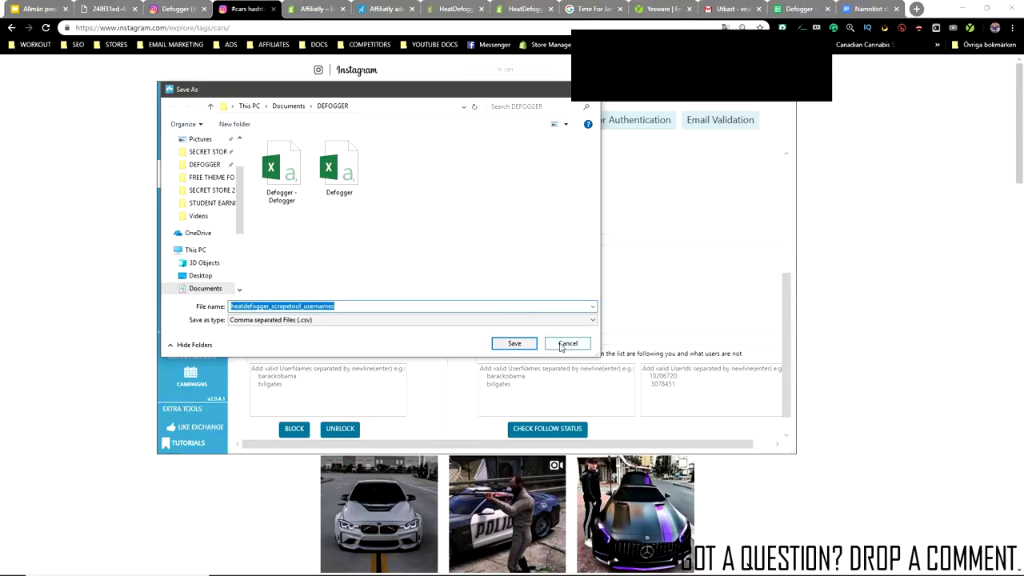
key(Tab)
key(Tab)
key(Tab)
key(Tab)
key(Tab)
key(Tab)
key(Tab)
key(Tab)
key(Tab)
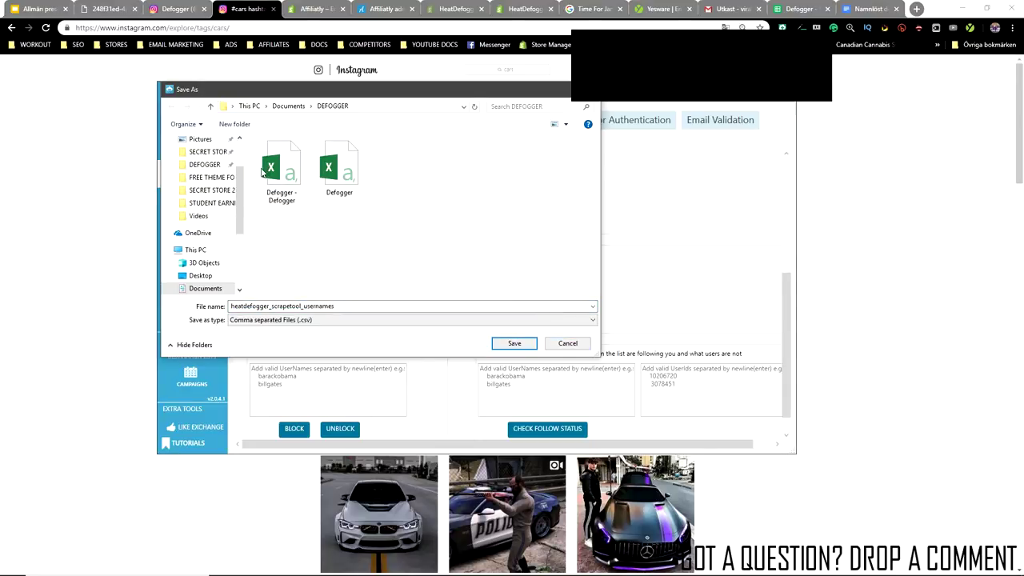
click(559, 342)
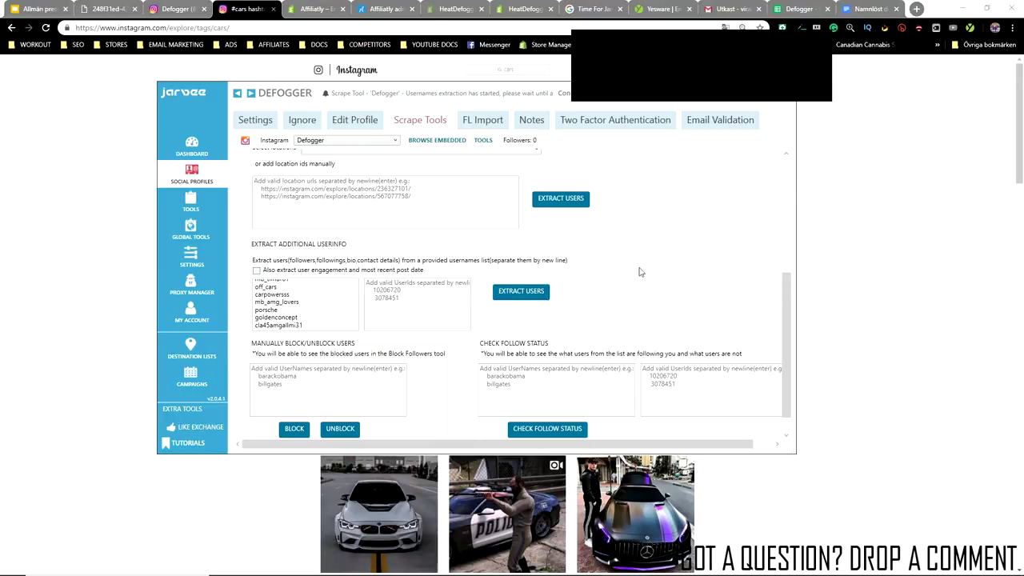
Switch to the Defogger spreadsheet in Google Sheets and view the upload option for opening a file
click(920, 275)
click(798, 8)
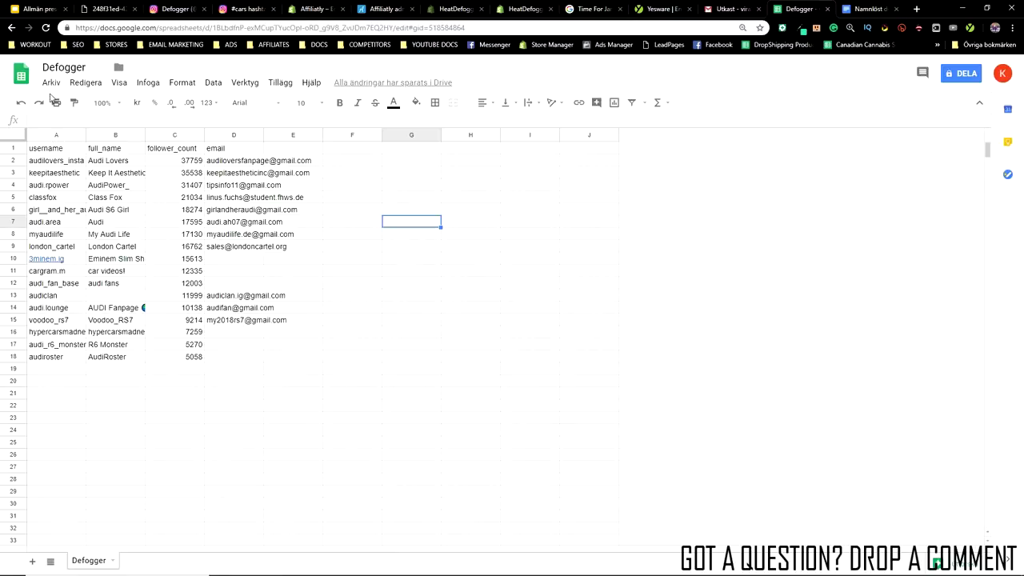
click(52, 87)
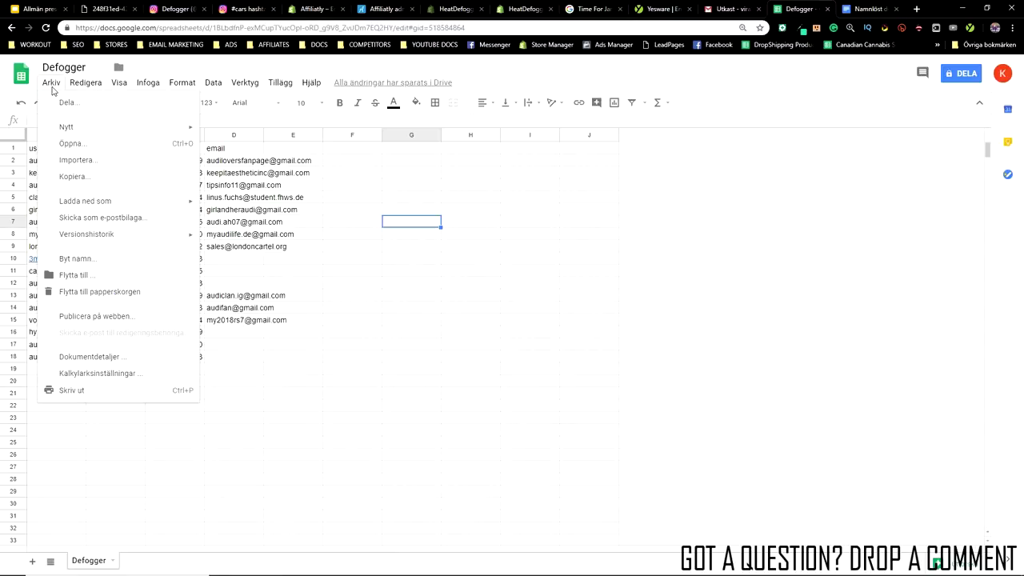
click(105, 148)
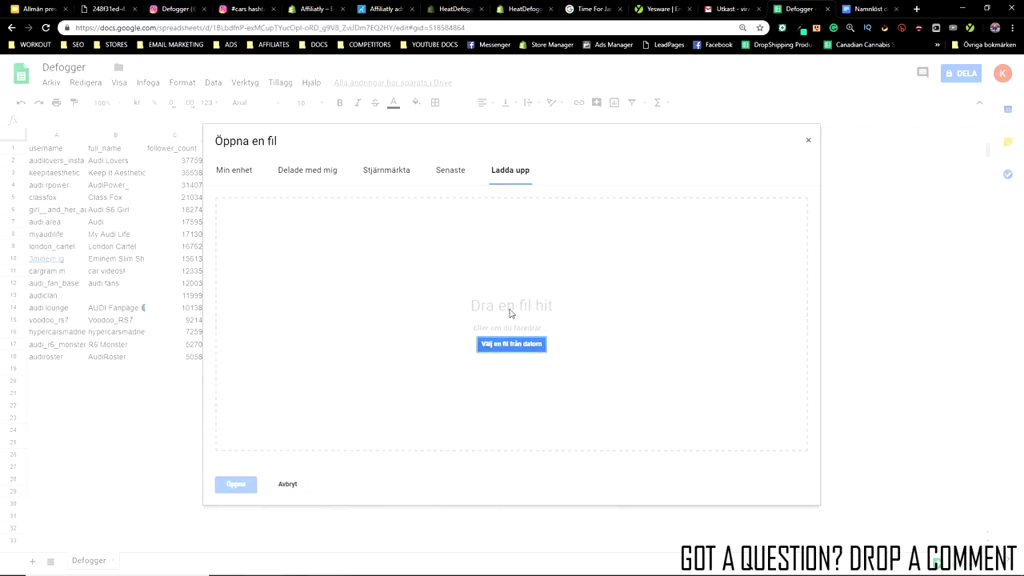
click(808, 140)
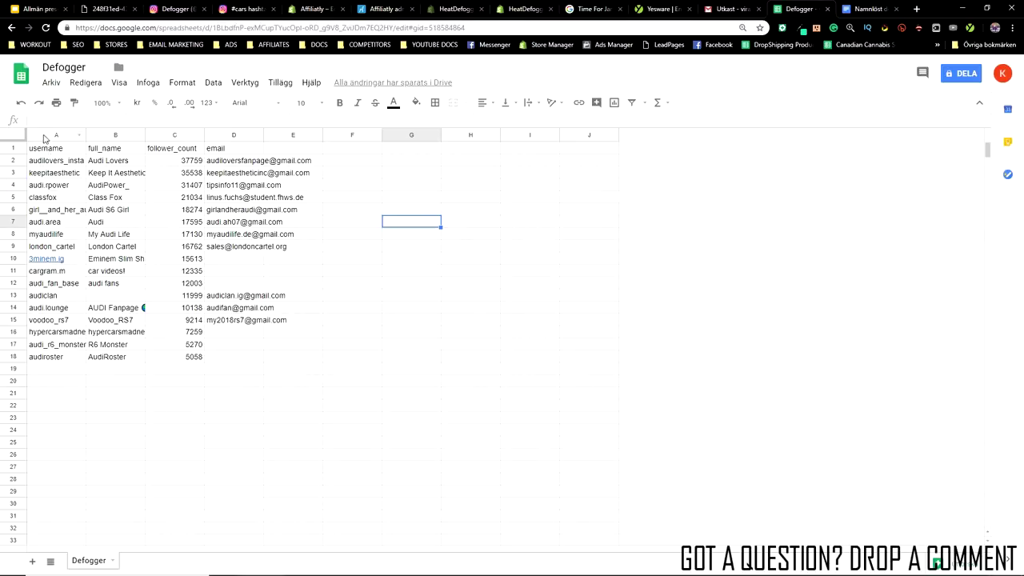
Try deleting the columns beyond the email column in the Defogger sheet, and undo the deletion
drag(300, 140, 592, 136)
right_click(597, 137)
click(625, 150)
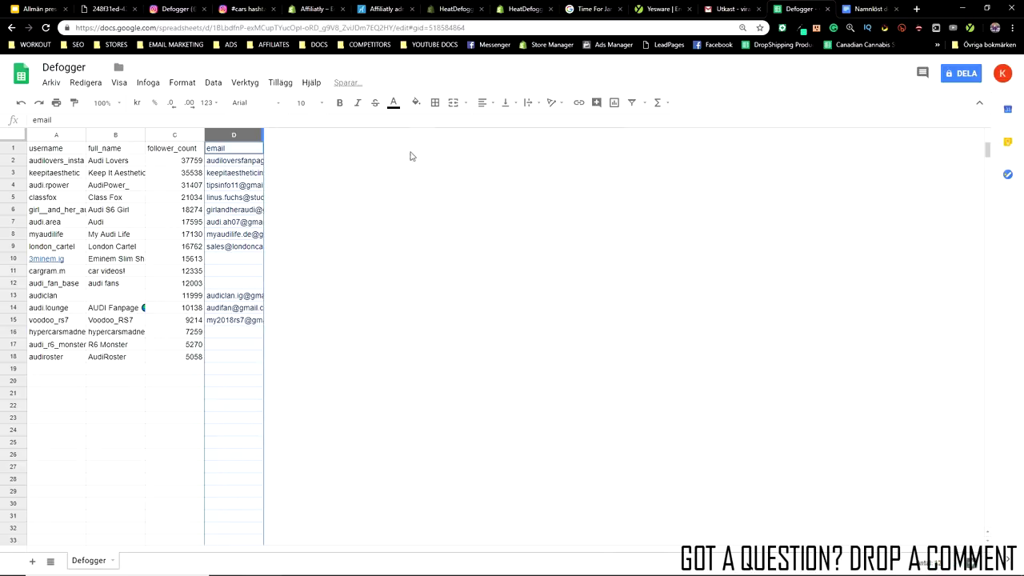
key(ctrl+z)
Examine the email and follower_count columns of the scraped accounts, from the largest account to the smallest
click(226, 199)
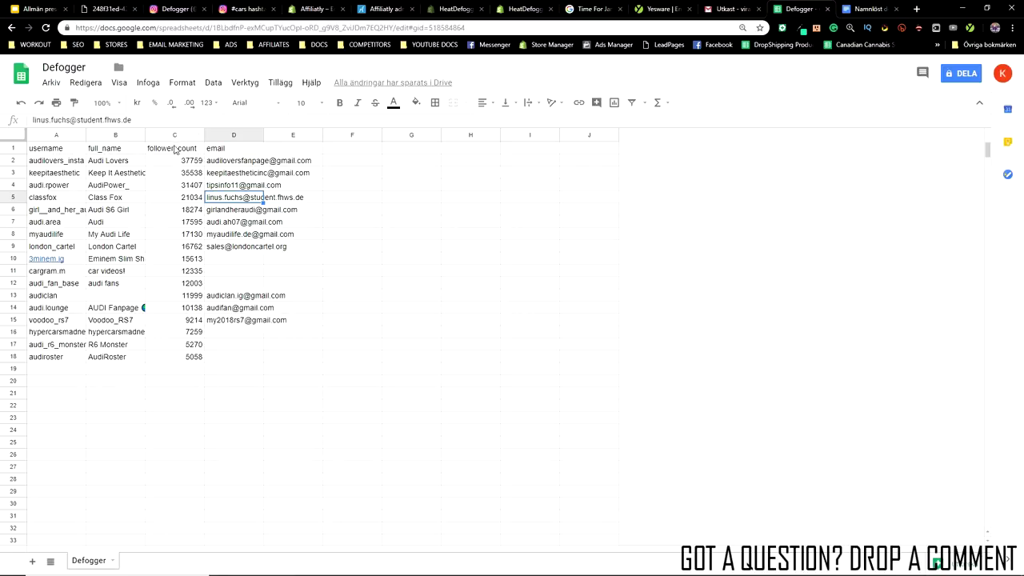
click(186, 360)
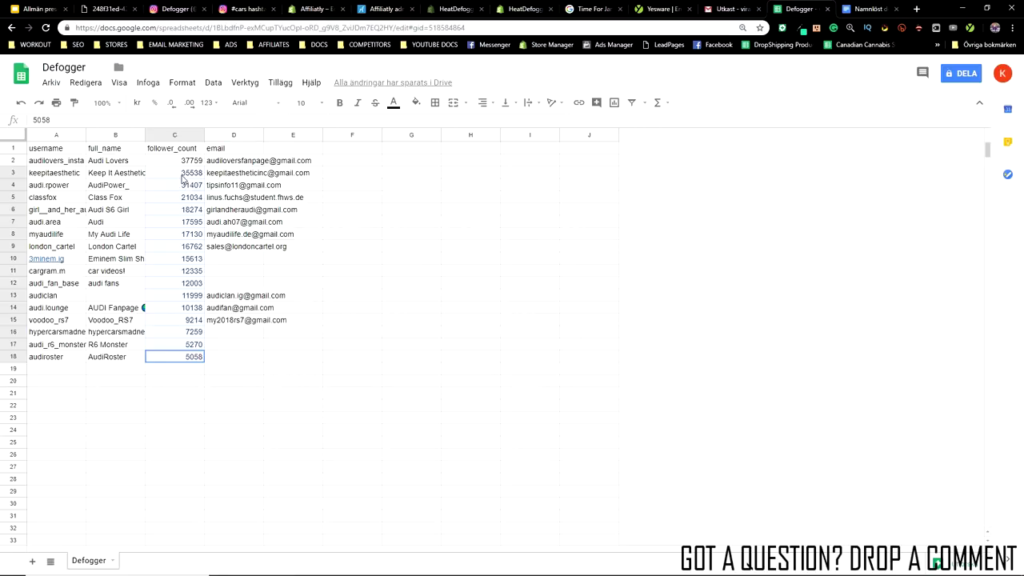
click(186, 163)
click(191, 224)
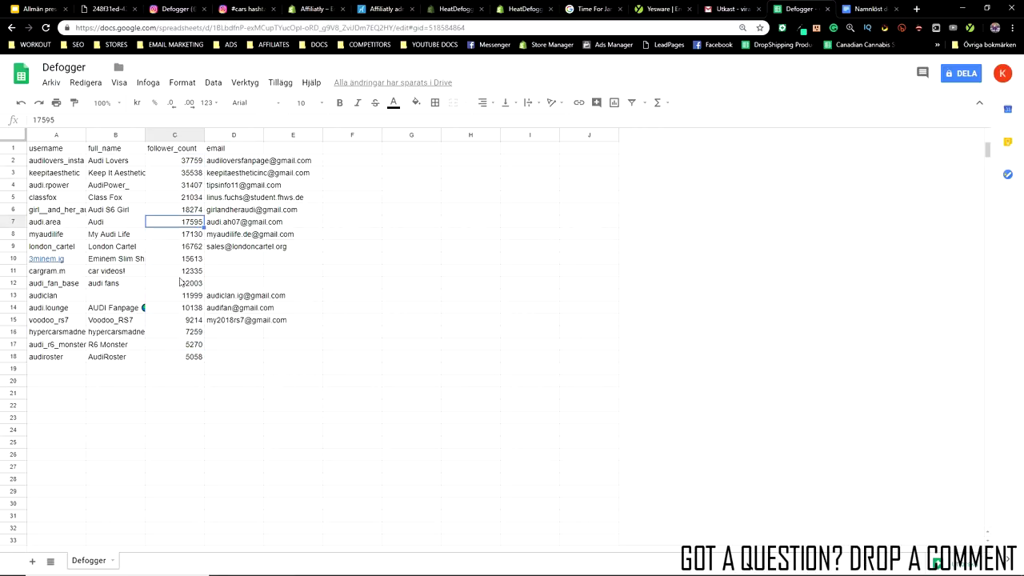
click(180, 211)
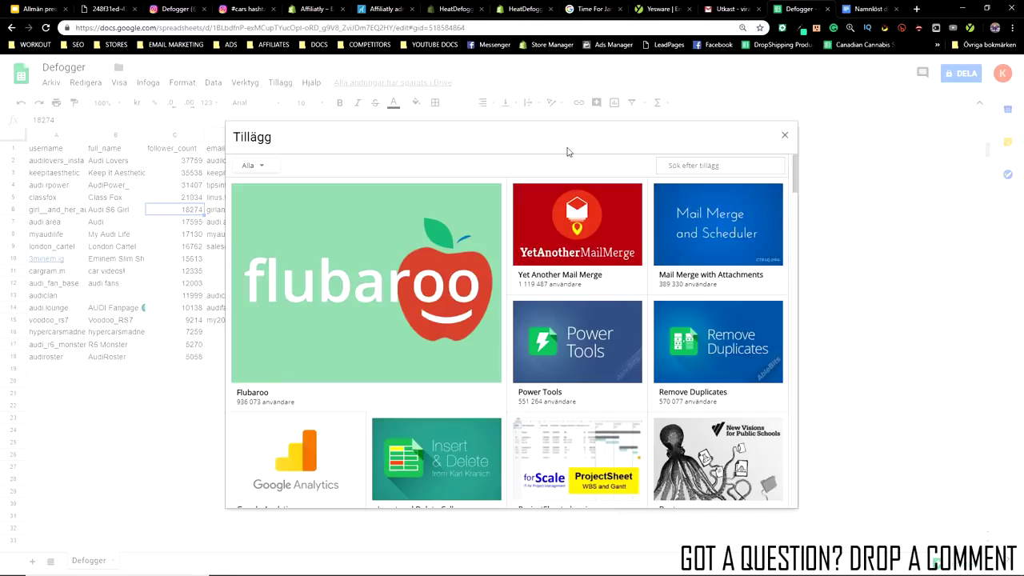
Look at the Mail Merge with Attachments add-on and the Yesware website, and return to the Defogger spreadsheet
mouse_move(725, 217)
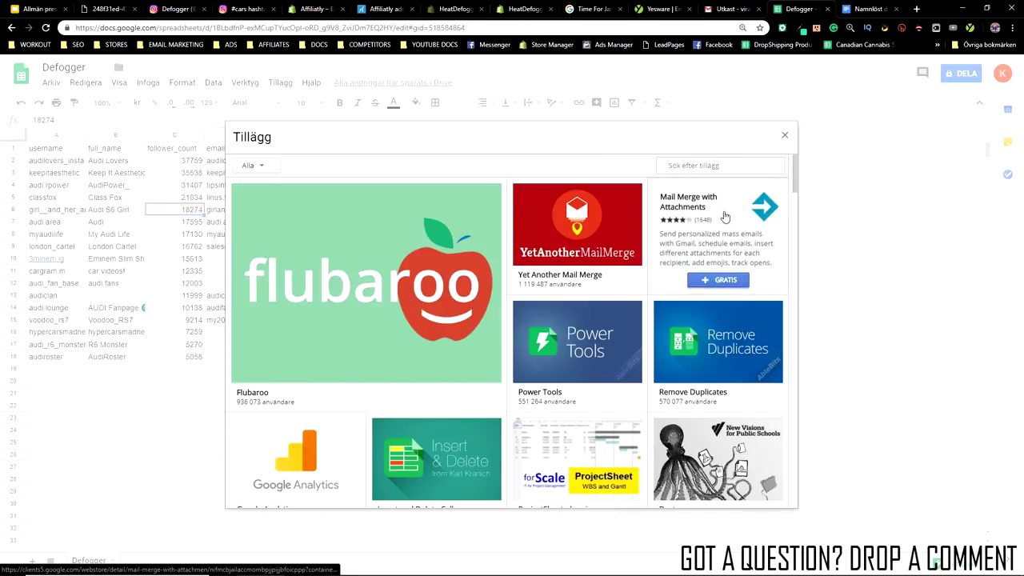
click(785, 135)
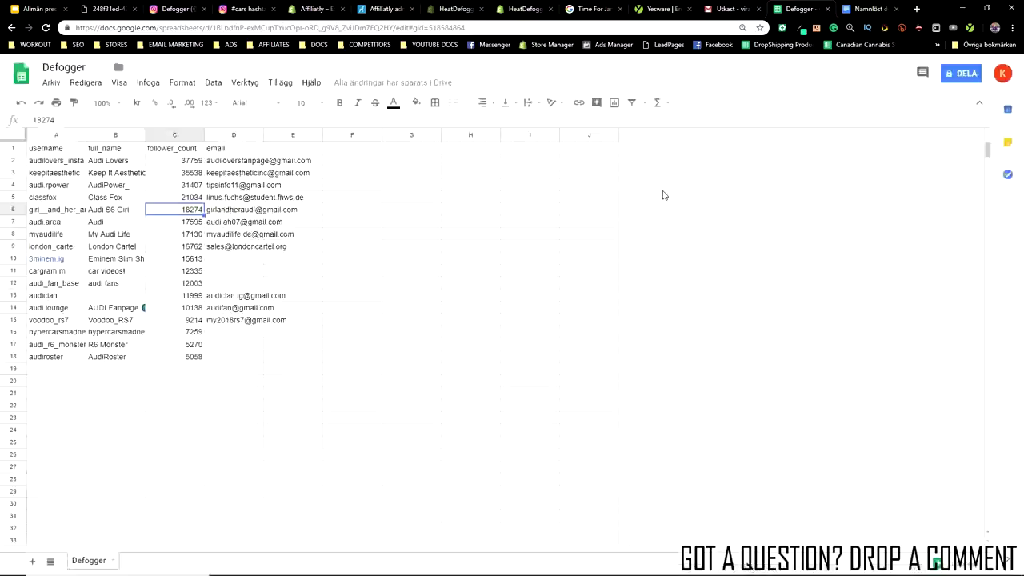
click(658, 8)
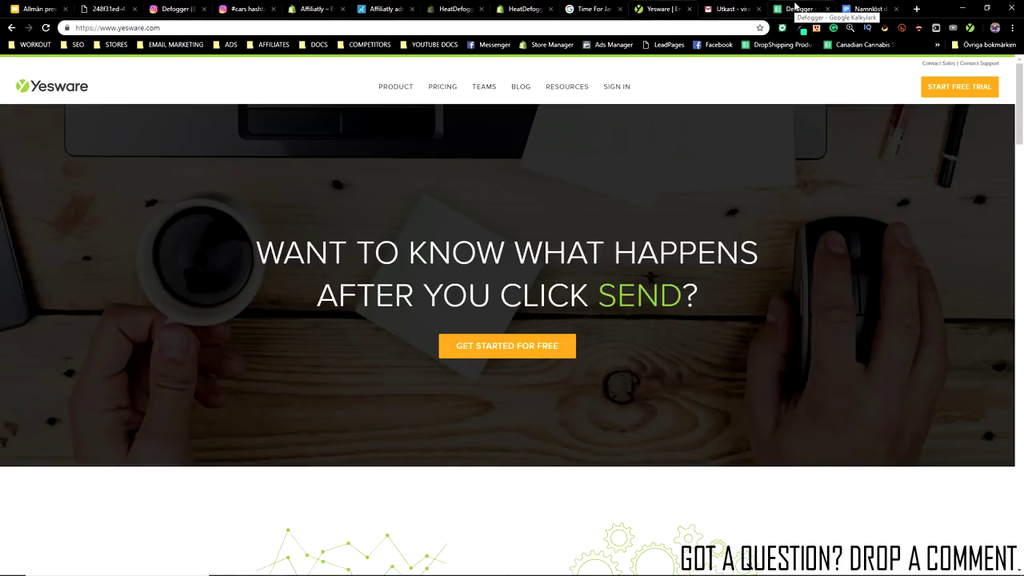
click(796, 8)
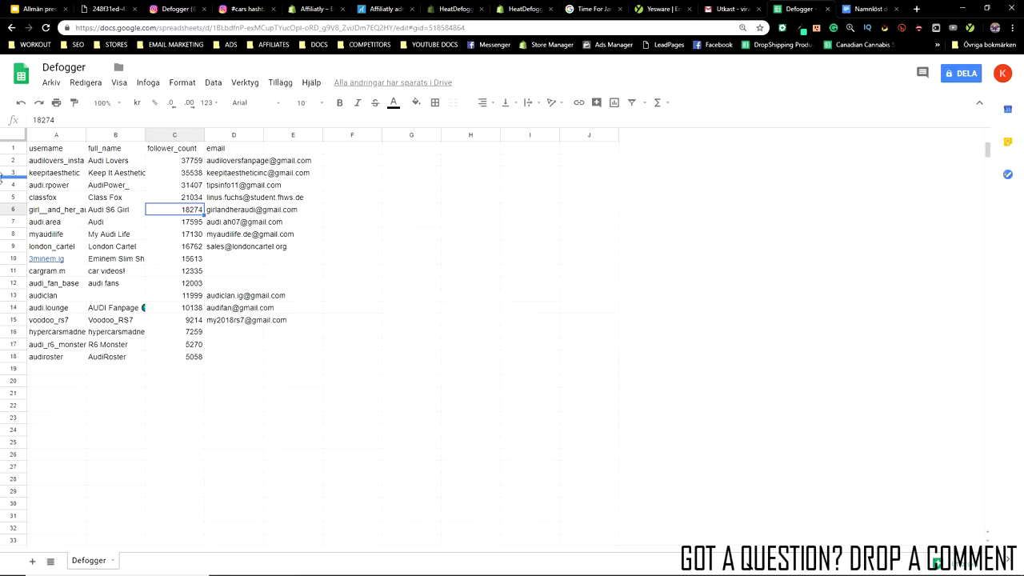
Examine the file formats available for downloading the Defogger spreadsheet, without exporting it
click(220, 359)
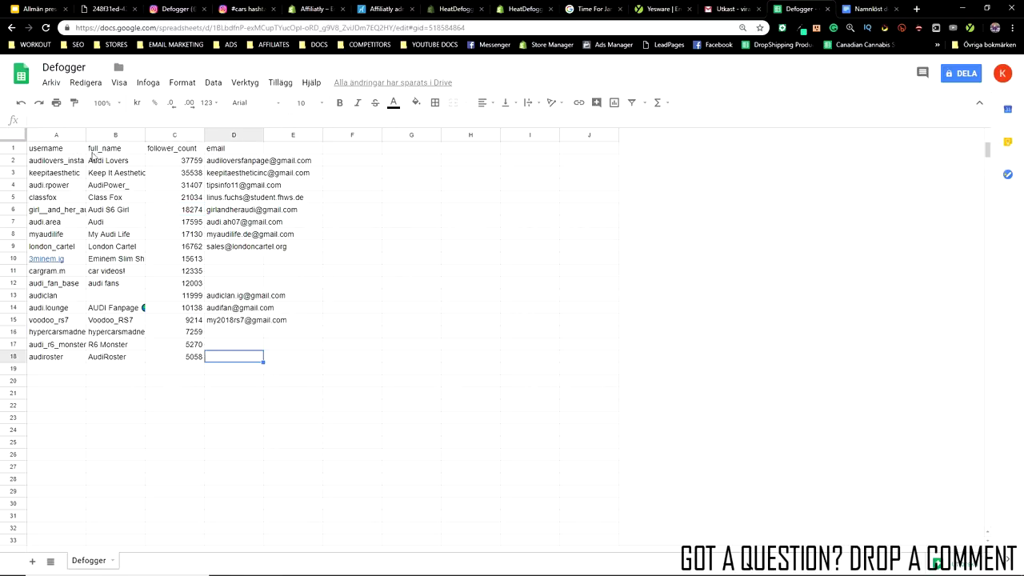
click(51, 83)
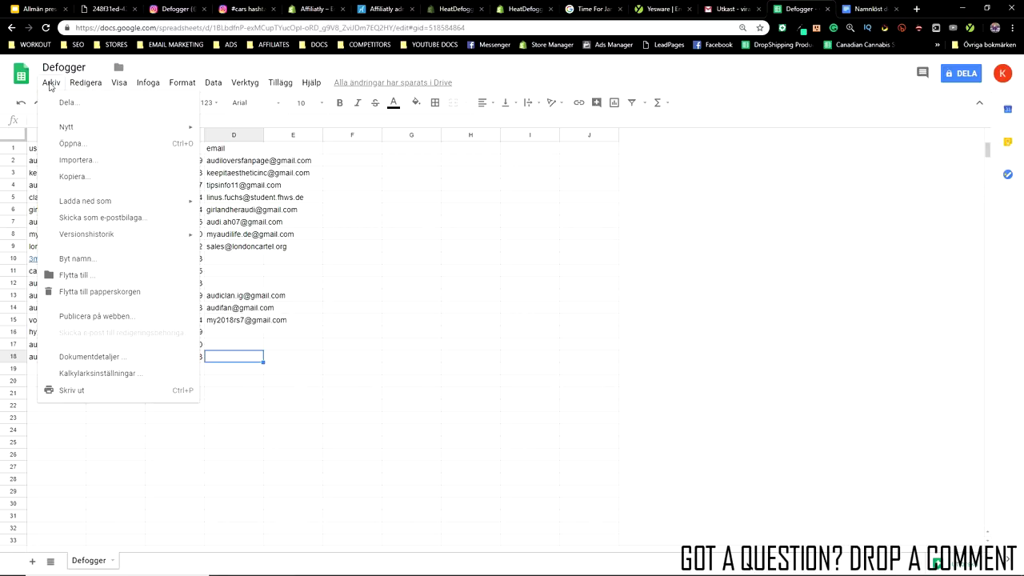
mouse_move(85, 203)
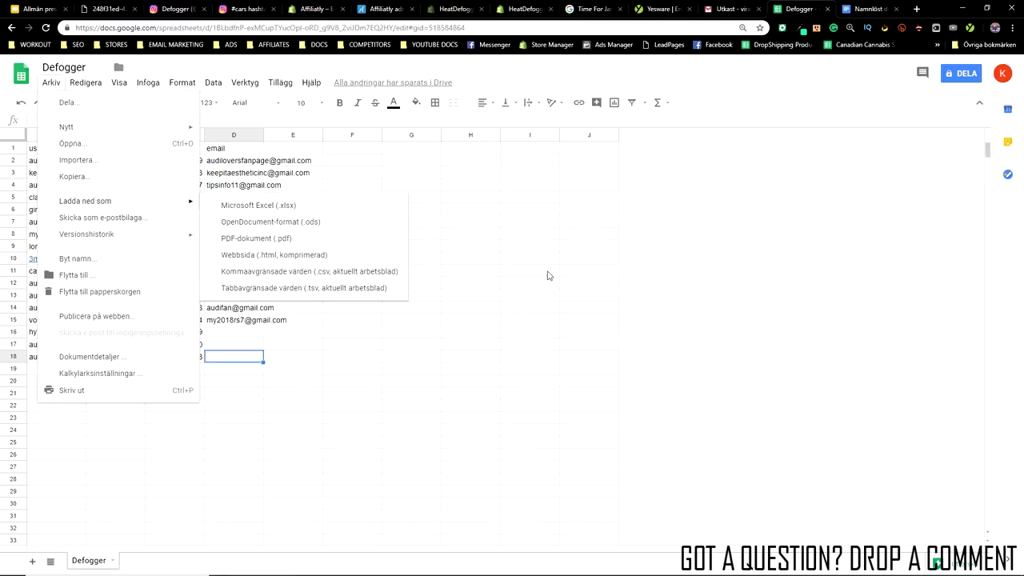
click(613, 274)
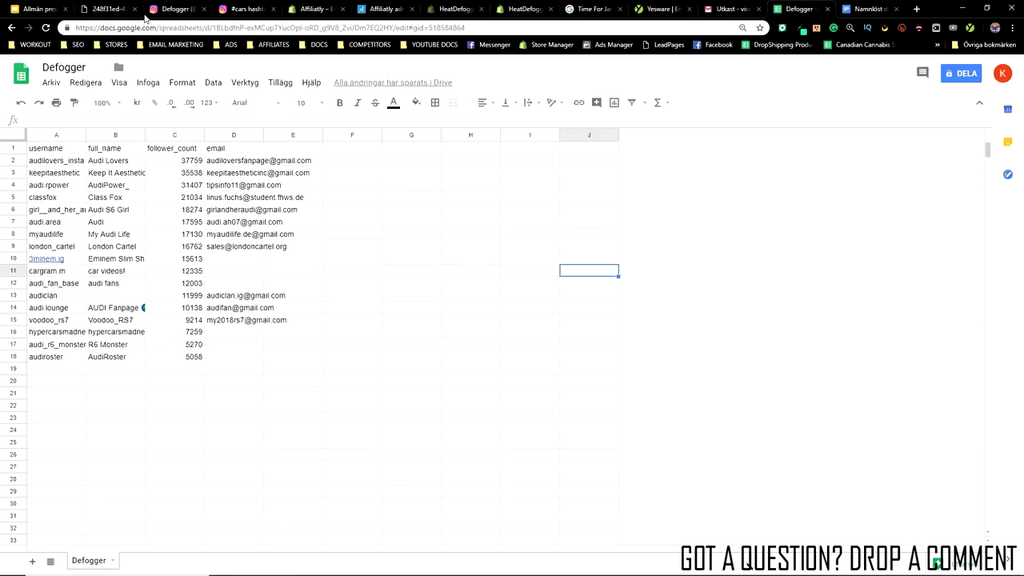
View the Contacting Leads slide in the Google Slides presentation and the Yesware homepage
click(104, 9)
click(36, 8)
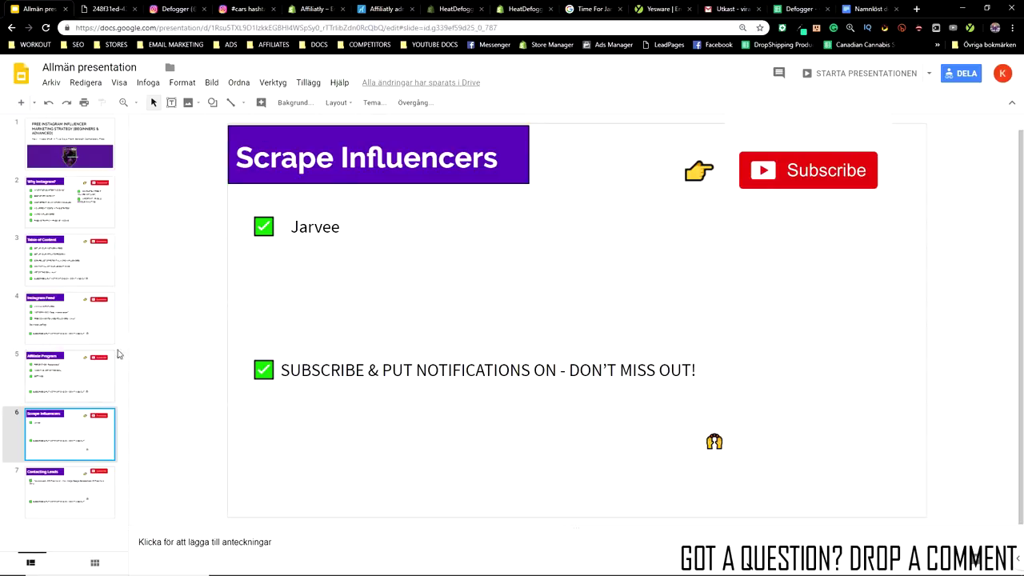
click(68, 504)
click(660, 9)
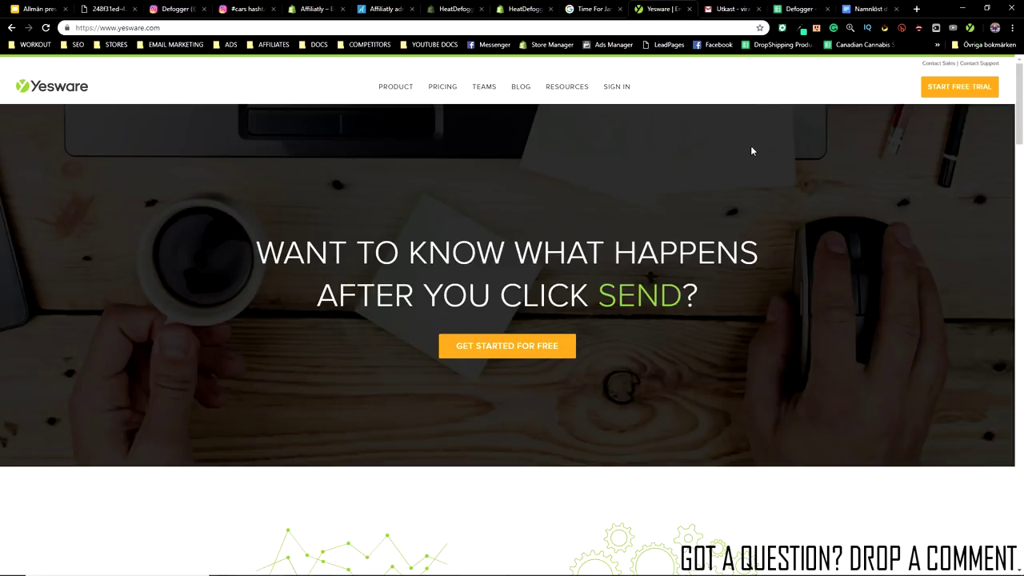
In Gmail, create a new Yesware campaign and upload the "Defogger - Defogger" CSV file from the DEFOGGER folder as its recipients
click(720, 8)
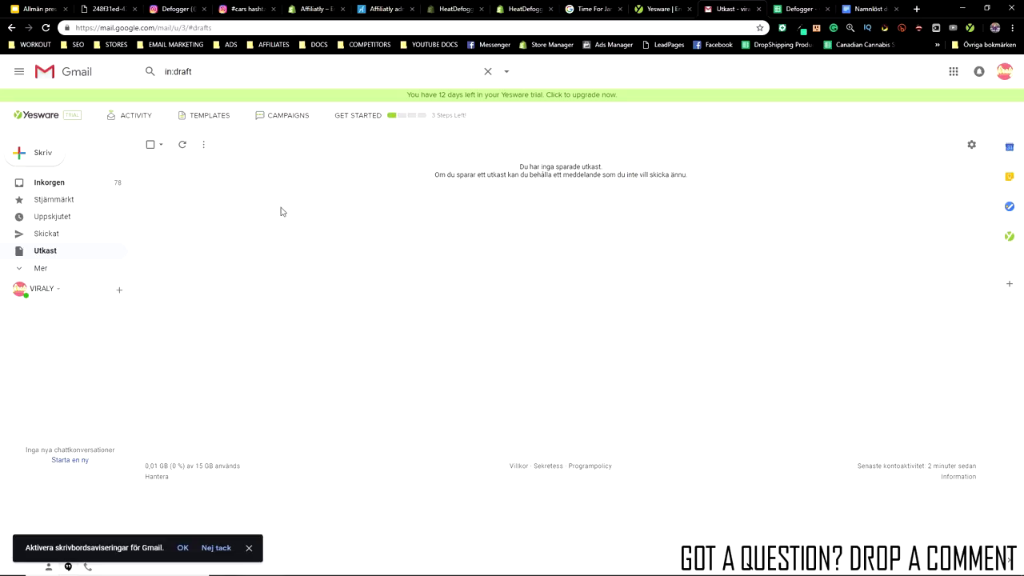
click(288, 115)
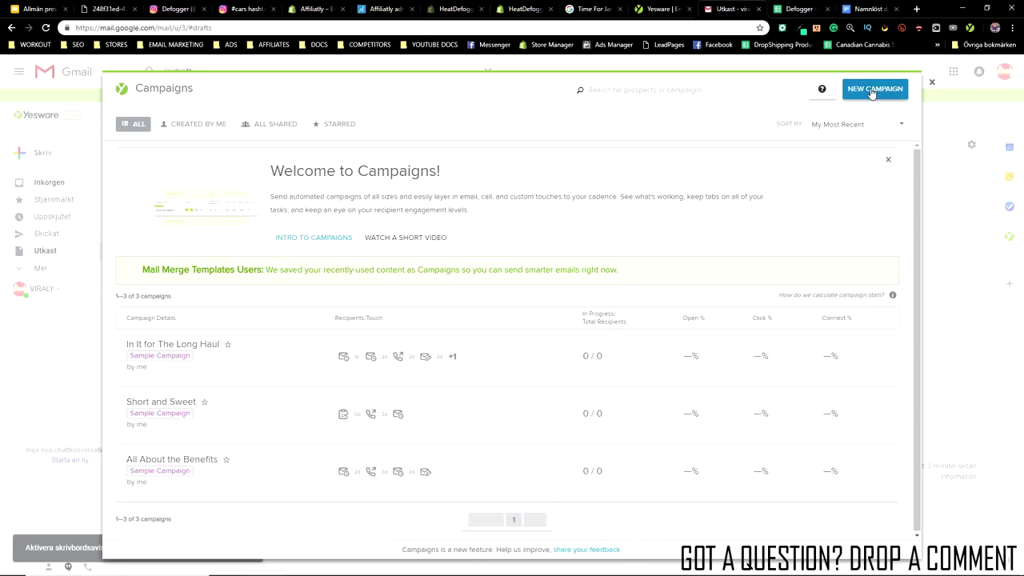
click(870, 89)
click(254, 272)
click(359, 92)
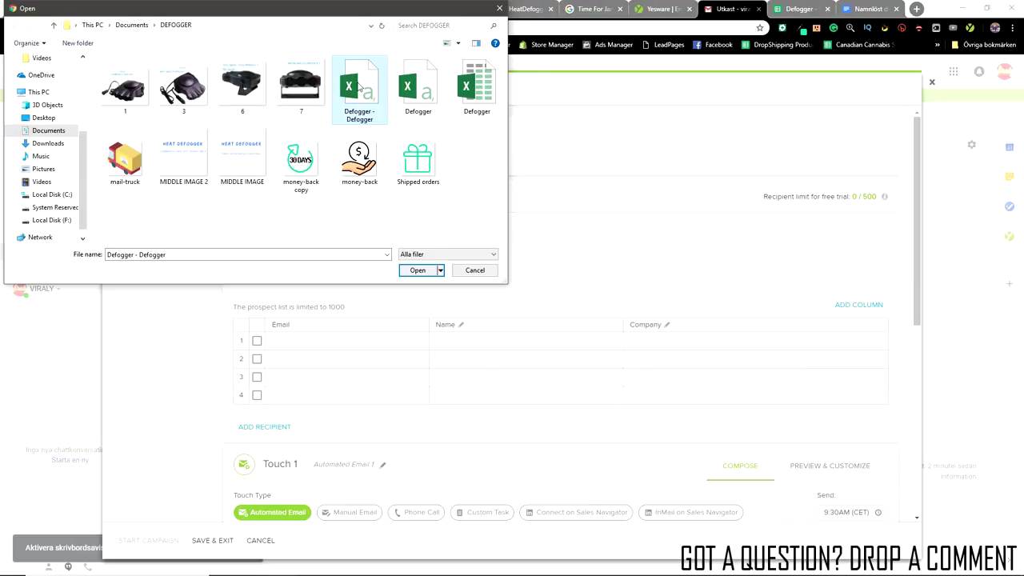
double_click(368, 98)
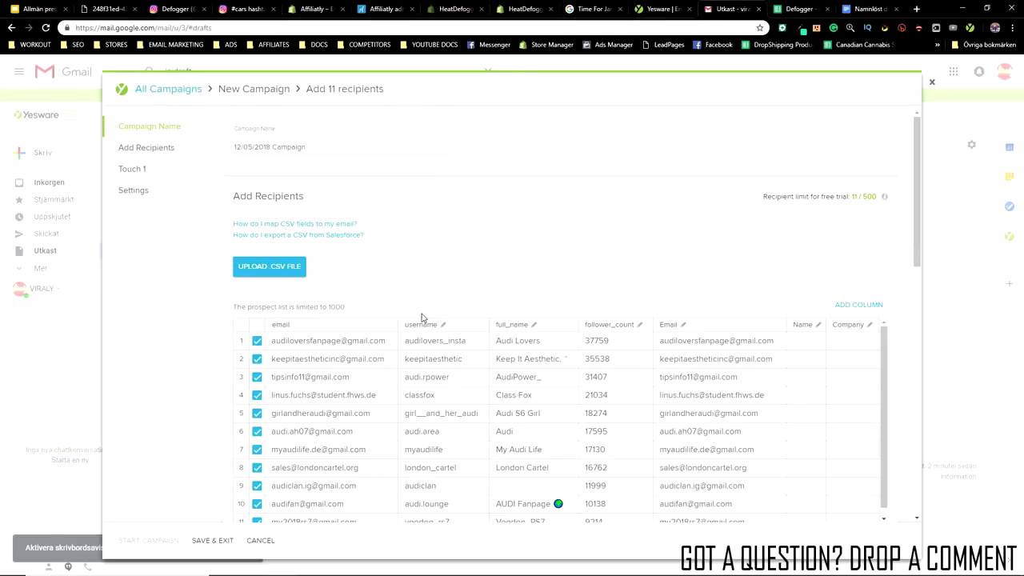
Check the imported recipients and enter "Hi! Busines Inquiry For @" as the subject of the Touch 1 automated email
scroll(425, 318, down, 1)
scroll(317, 288, down, 1)
scroll(297, 292, up, 1)
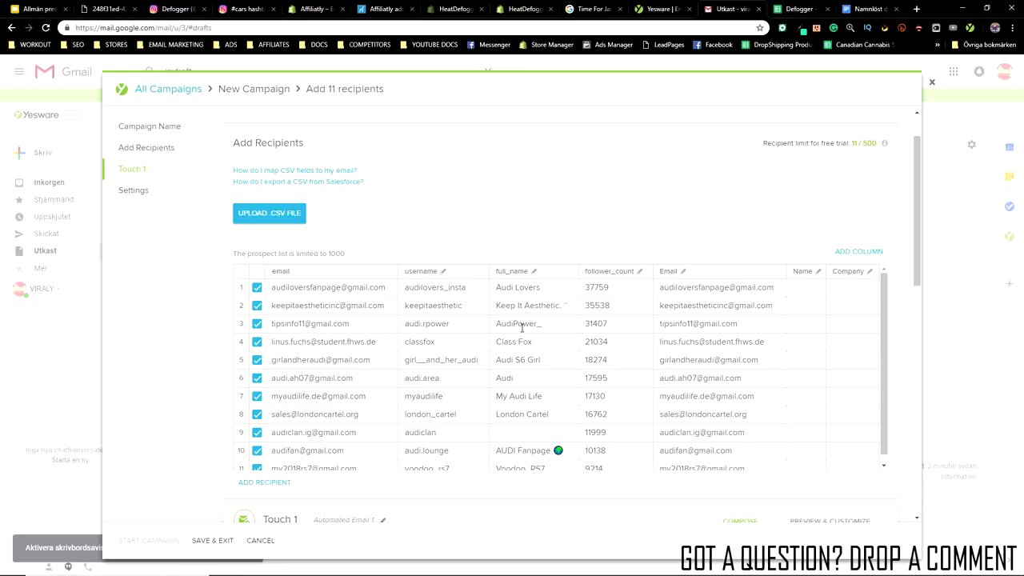
scroll(512, 340, down, 1)
scroll(491, 496, down, 1)
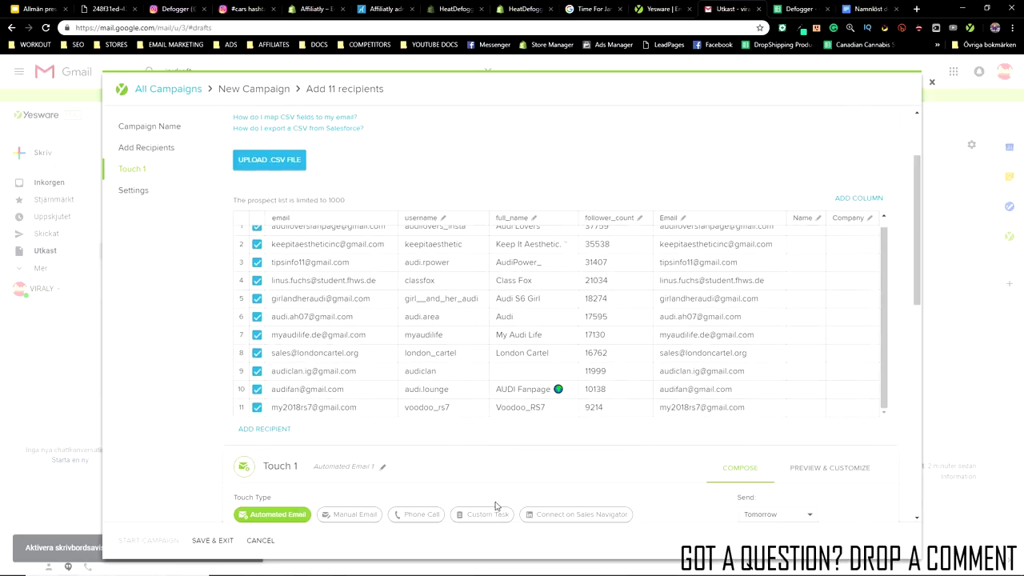
scroll(495, 497, down, 2)
click(330, 358)
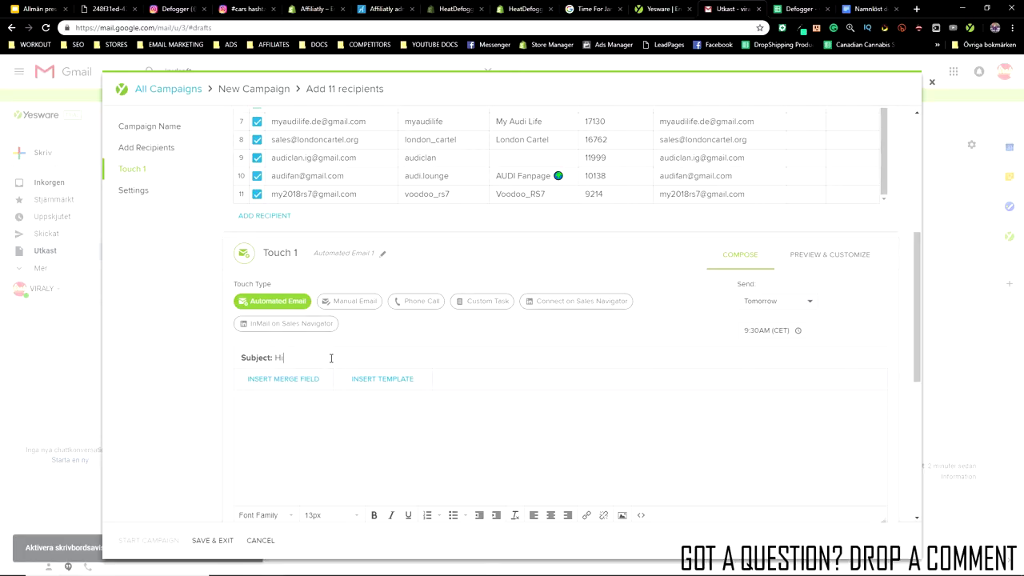
text(Hi! Busines Inquire)
key(BackSpace)
text(y For @)
Add the {!username} merge field to the end of the Touch 1 subject and leave the email body empty
click(309, 379)
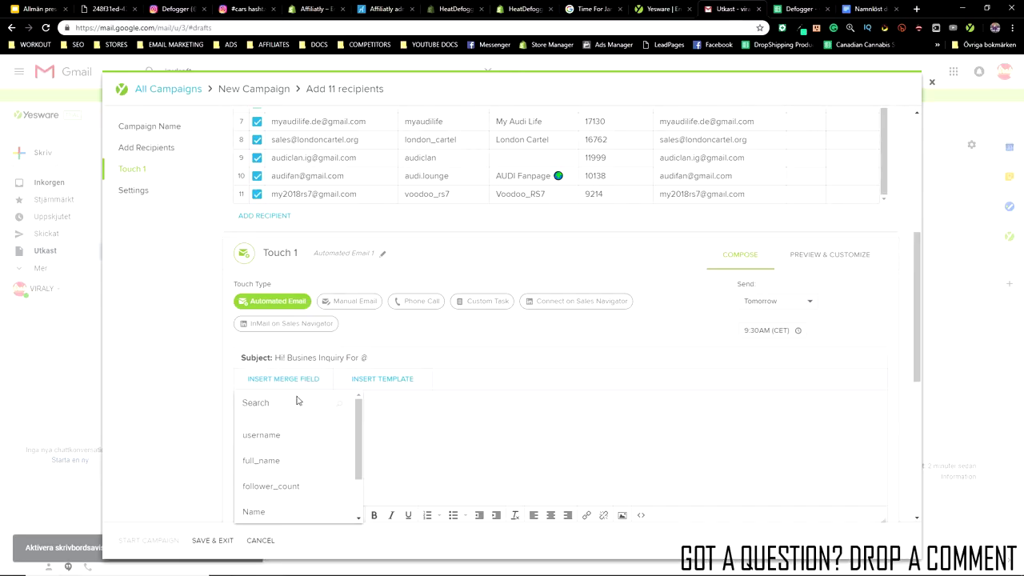
click(272, 441)
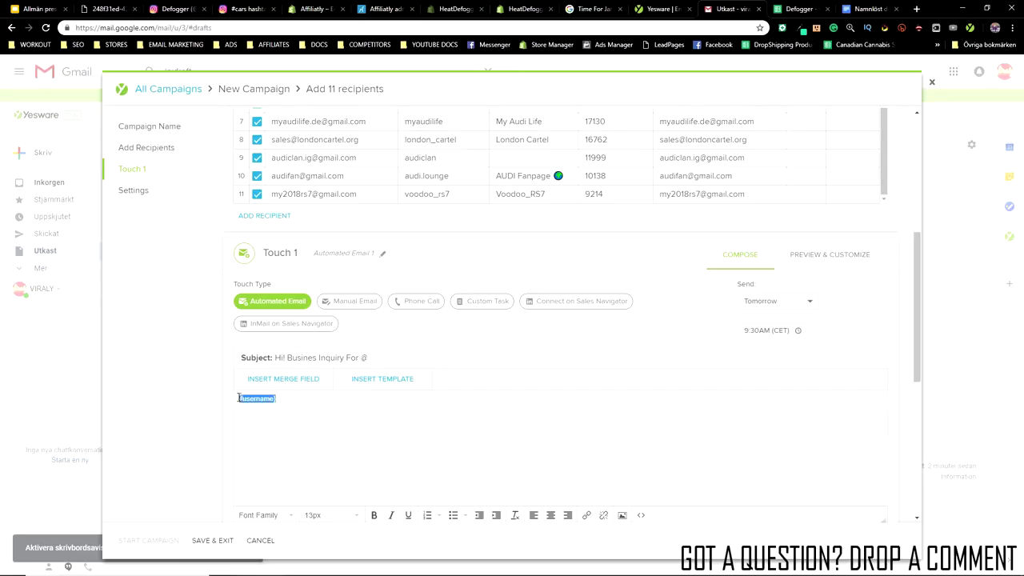
click(409, 357)
text({username})
scroll(312, 372, up, 3)
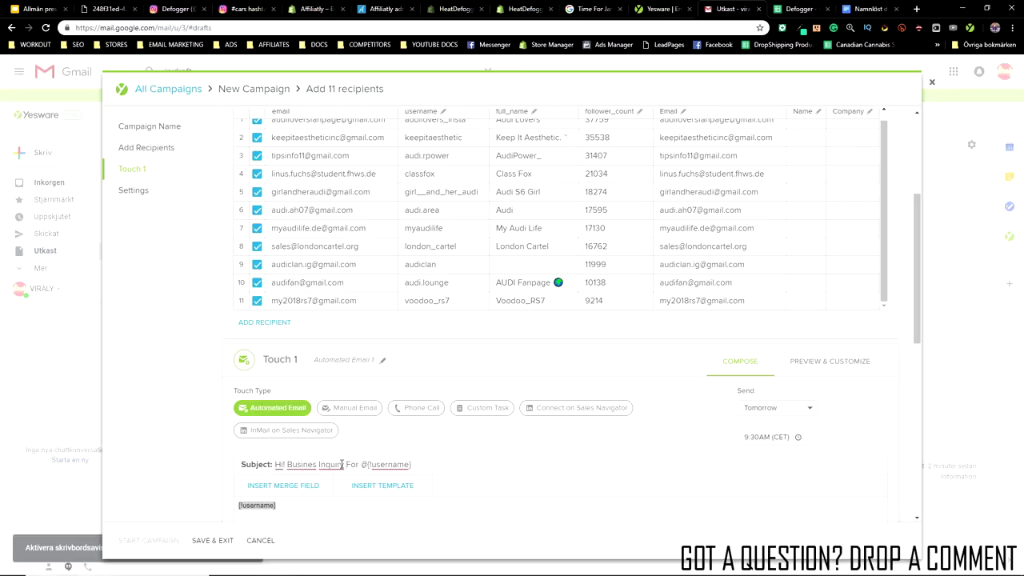
click(360, 464)
scroll(428, 465, down, 2)
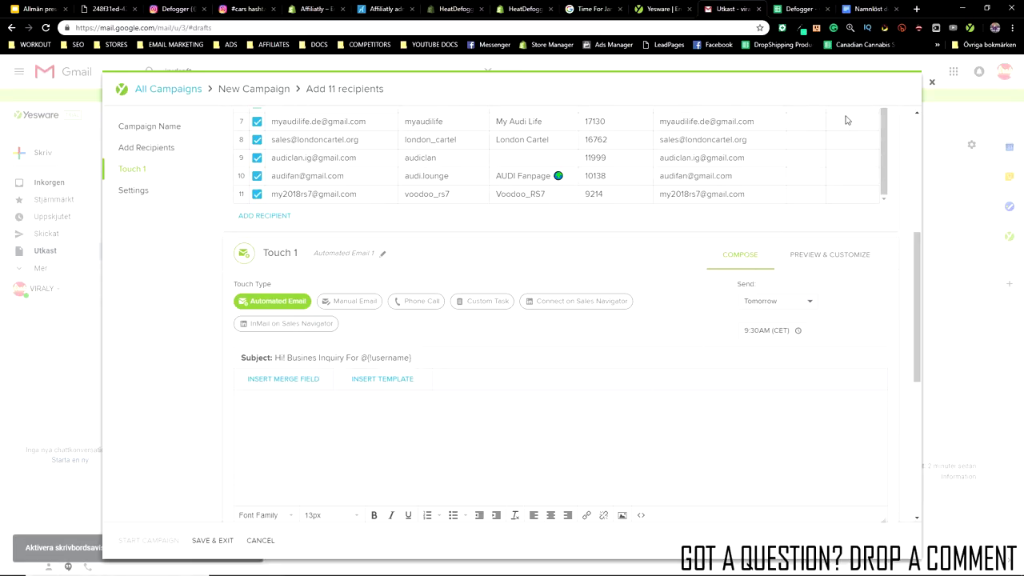
Review the outreach email template in the untitled Google Docs document, including the [YOUR AFFILIATE SIGN UP LINK] placeholder
click(861, 11)
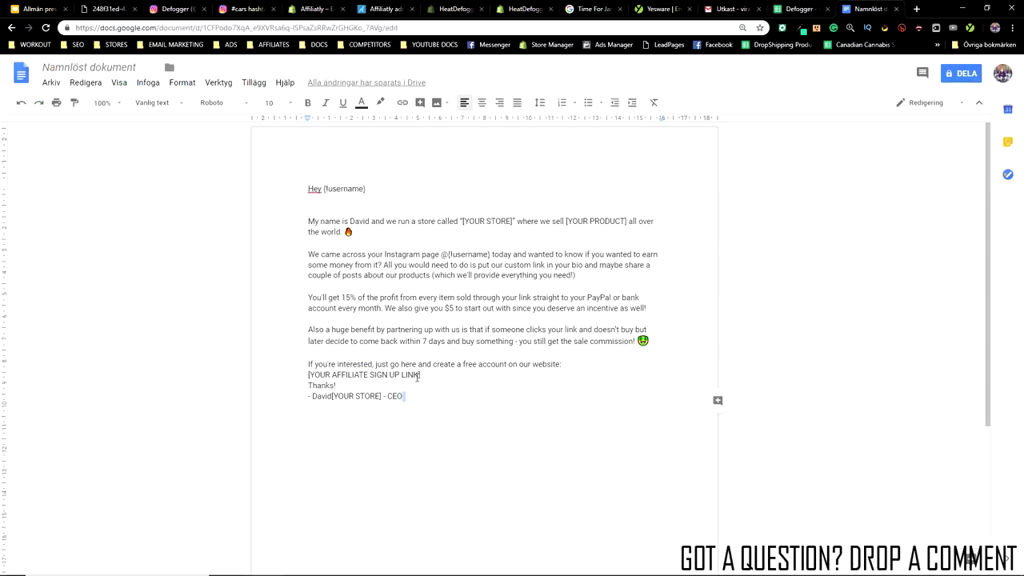
drag(423, 404, 307, 193)
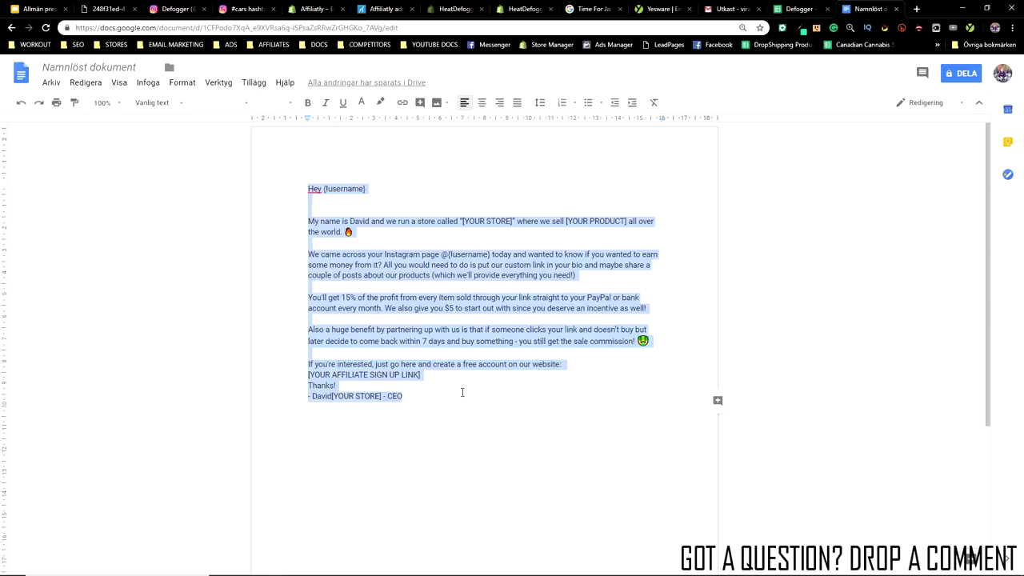
click(454, 398)
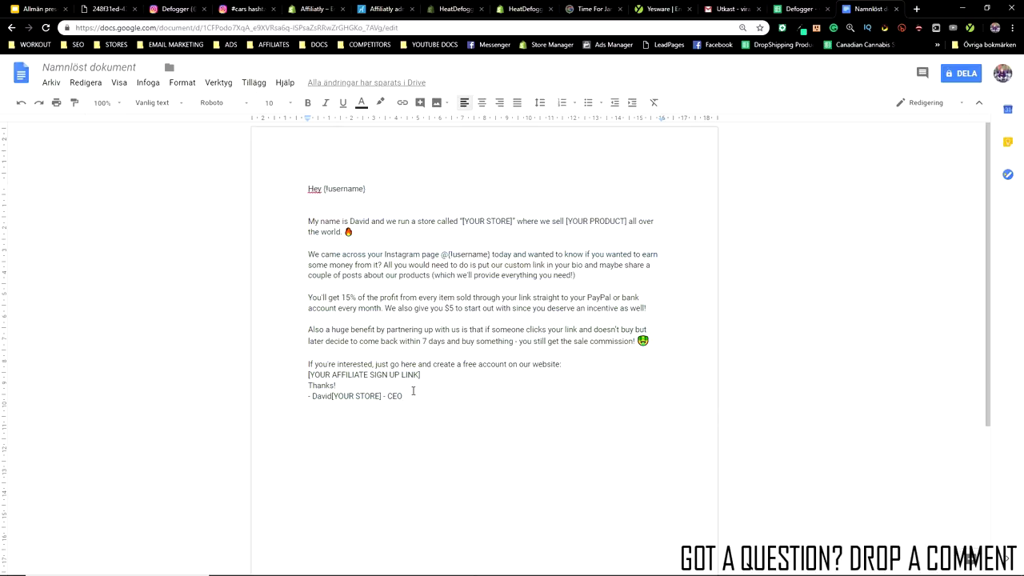
drag(421, 375, 309, 374)
click(414, 346)
Copy the entire outreach template from the Google Docs document into the body of the Touch 1 email in the Gmail Yesware campaign
drag(422, 402, 576, 160)
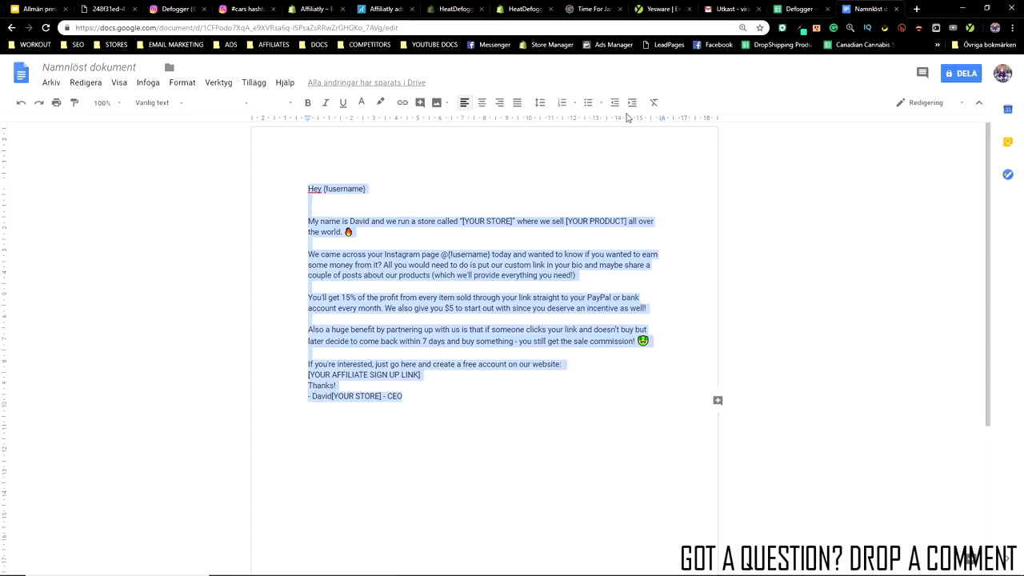
click(664, 9)
click(728, 9)
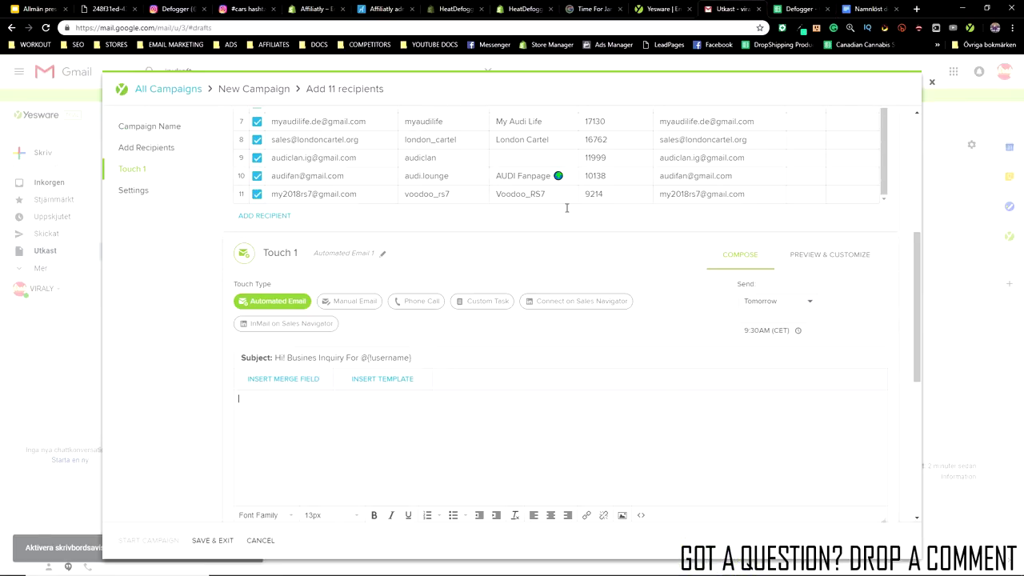
key(ctrl+v)
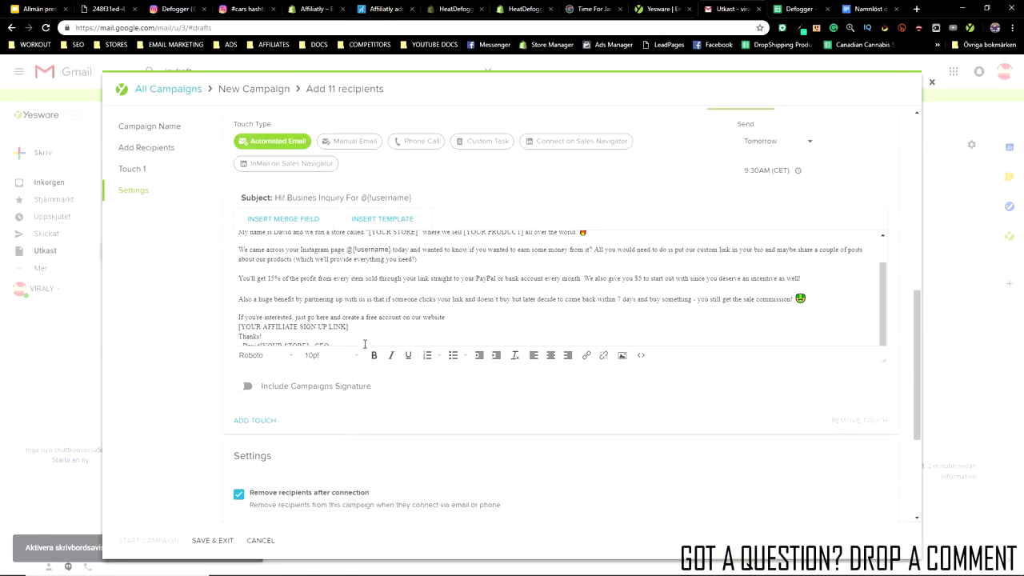
Format the whole Touch 1 email body in Sans Serif at 18px
key(ctrl+a)
click(264, 355)
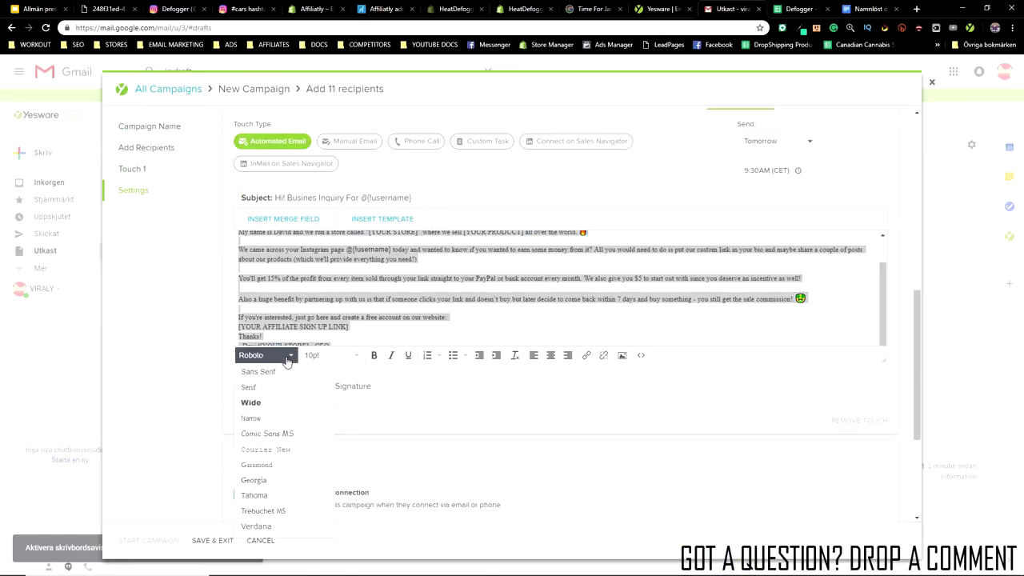
click(259, 369)
click(349, 356)
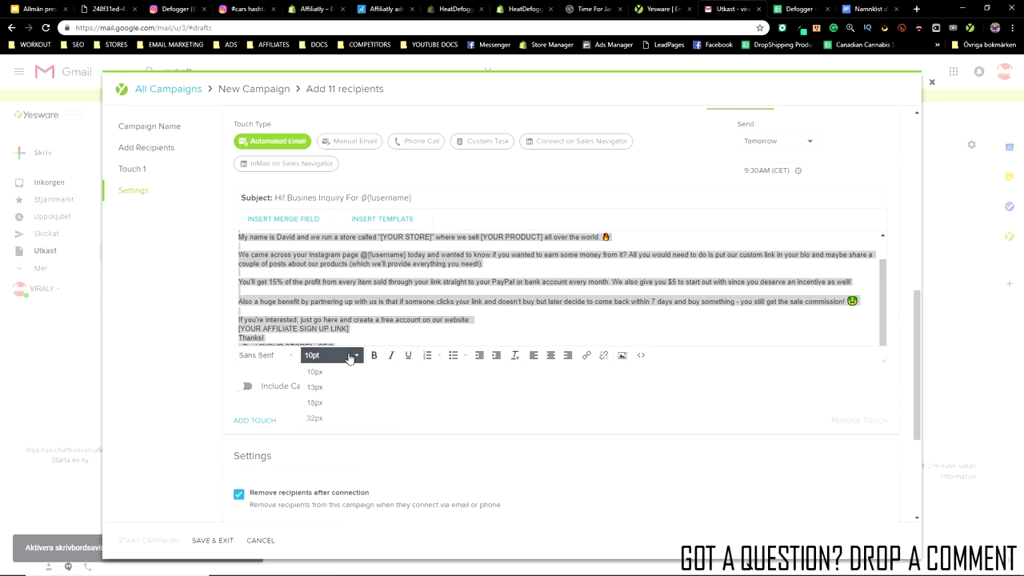
click(328, 387)
click(358, 357)
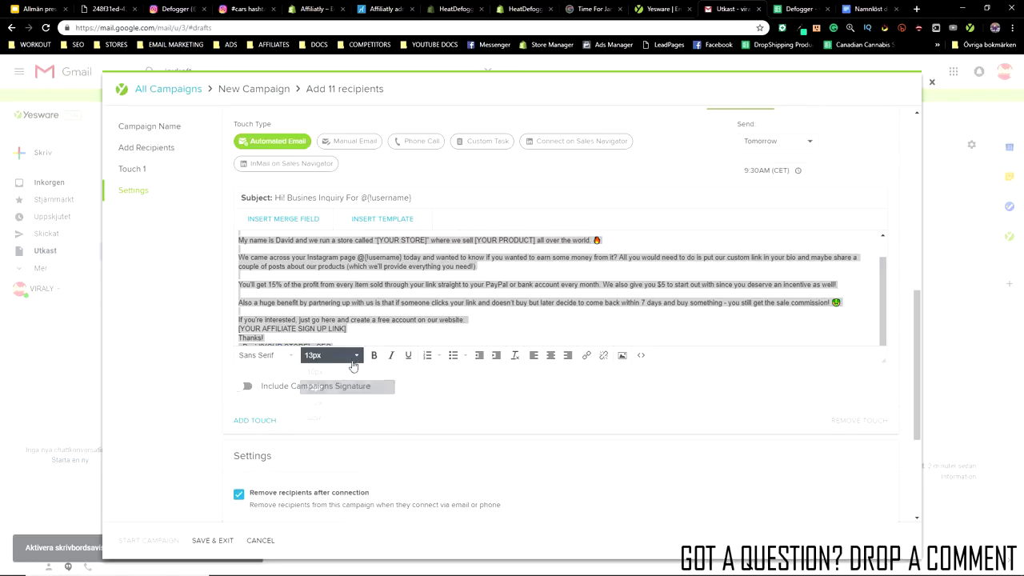
click(316, 402)
click(410, 305)
scroll(434, 321, up, 1)
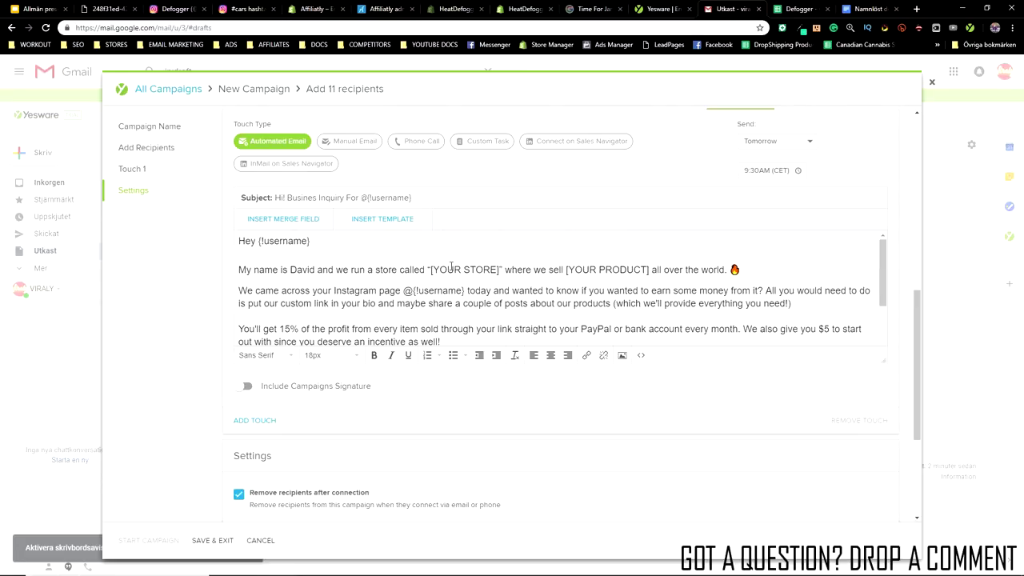
Replace the store placeholder in the email's sign-off with "Defogger" and put "Defogger - CEO" on its own line below the sender's name
scroll(451, 266, down, 3)
scroll(376, 337, down, 3)
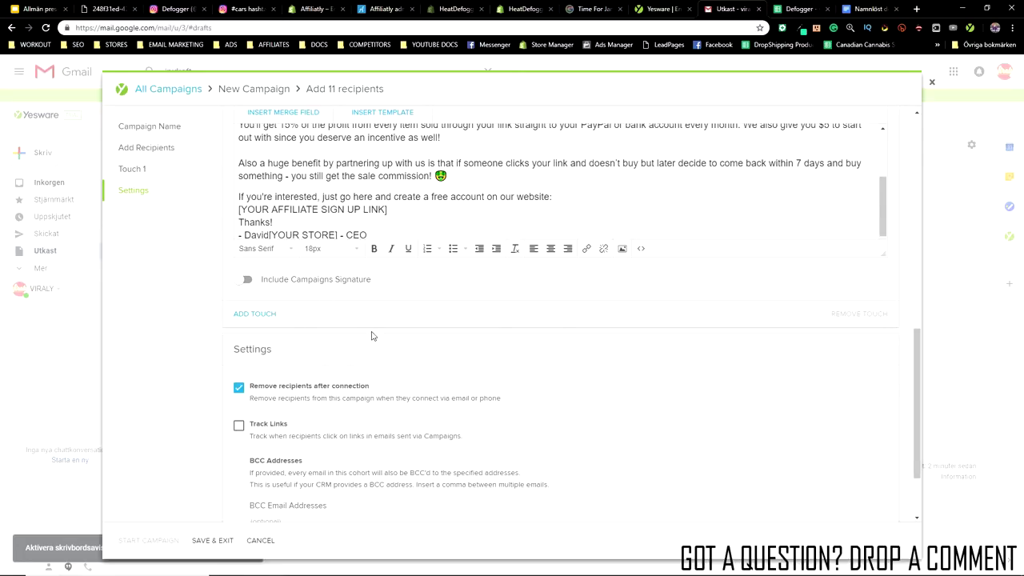
scroll(320, 344, up, 10)
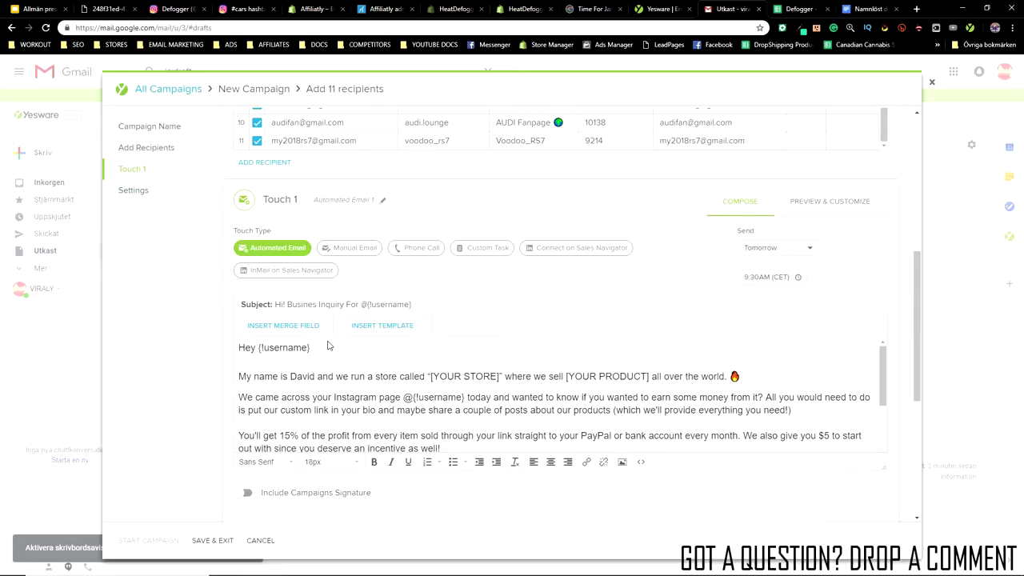
scroll(328, 341, down, 10)
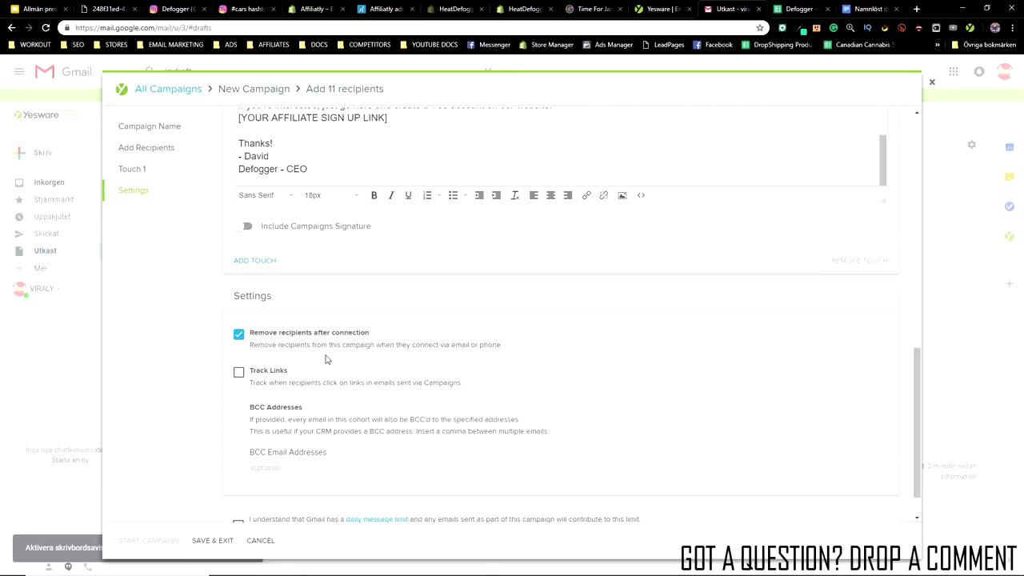
Enable Track Links in the campaign settings and acknowledge Gmail's daily message limit
scroll(232, 376, down, 1)
click(239, 329)
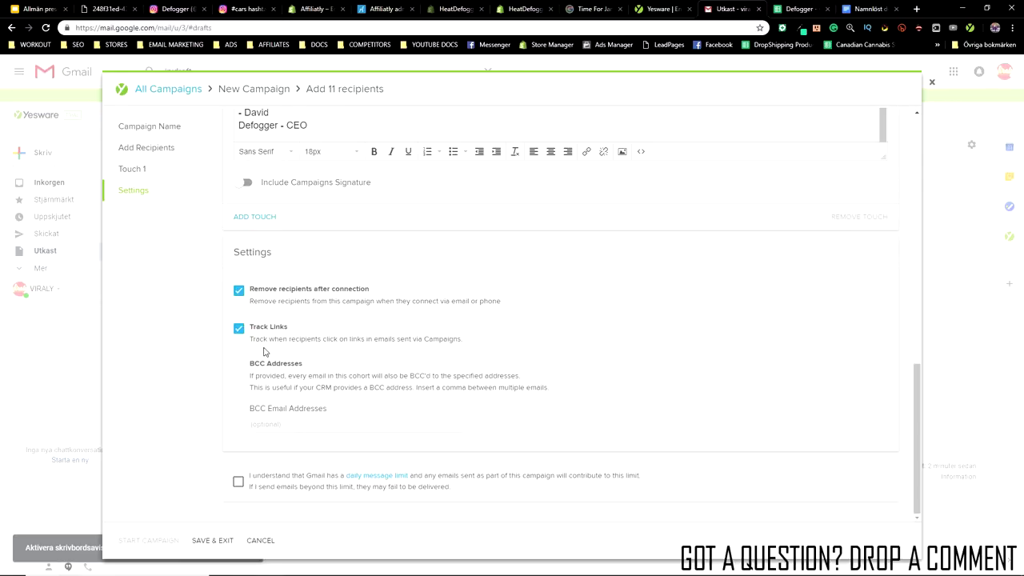
click(239, 481)
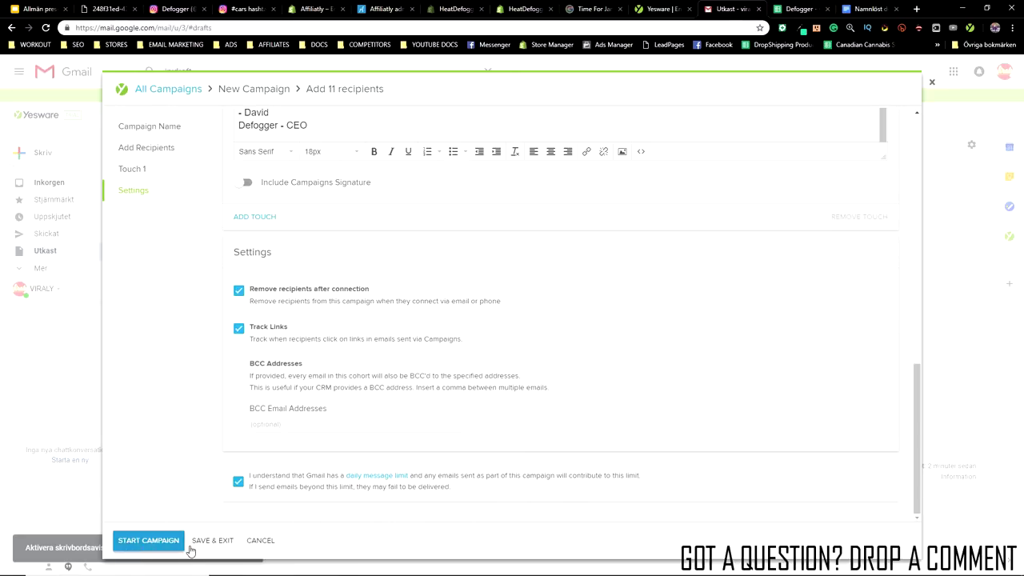
Cancel the campaign without saving it and switch to the Contacting Leads slide in the Google Slides presentation
click(253, 542)
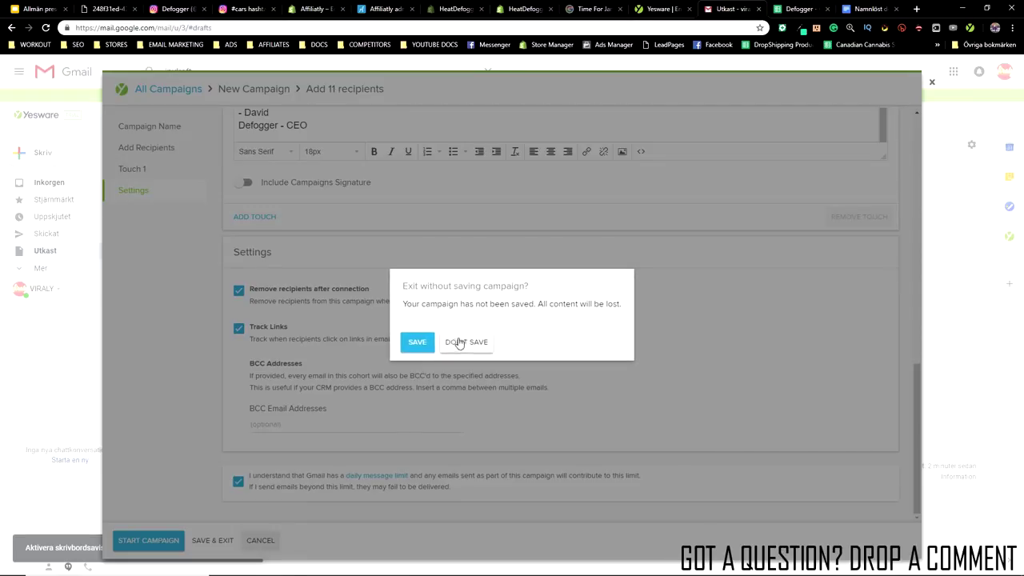
click(449, 345)
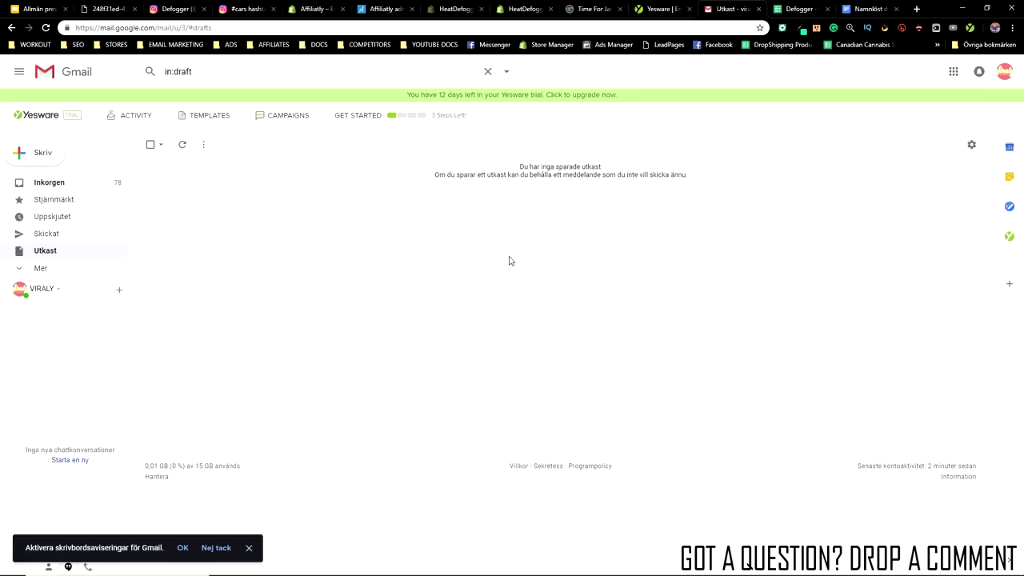
key(ctrl+1)
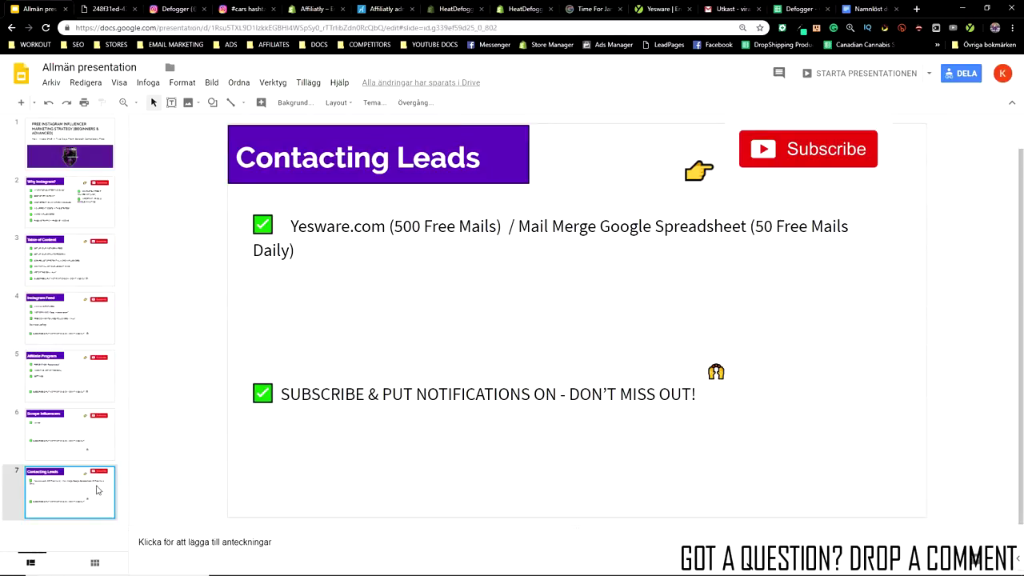